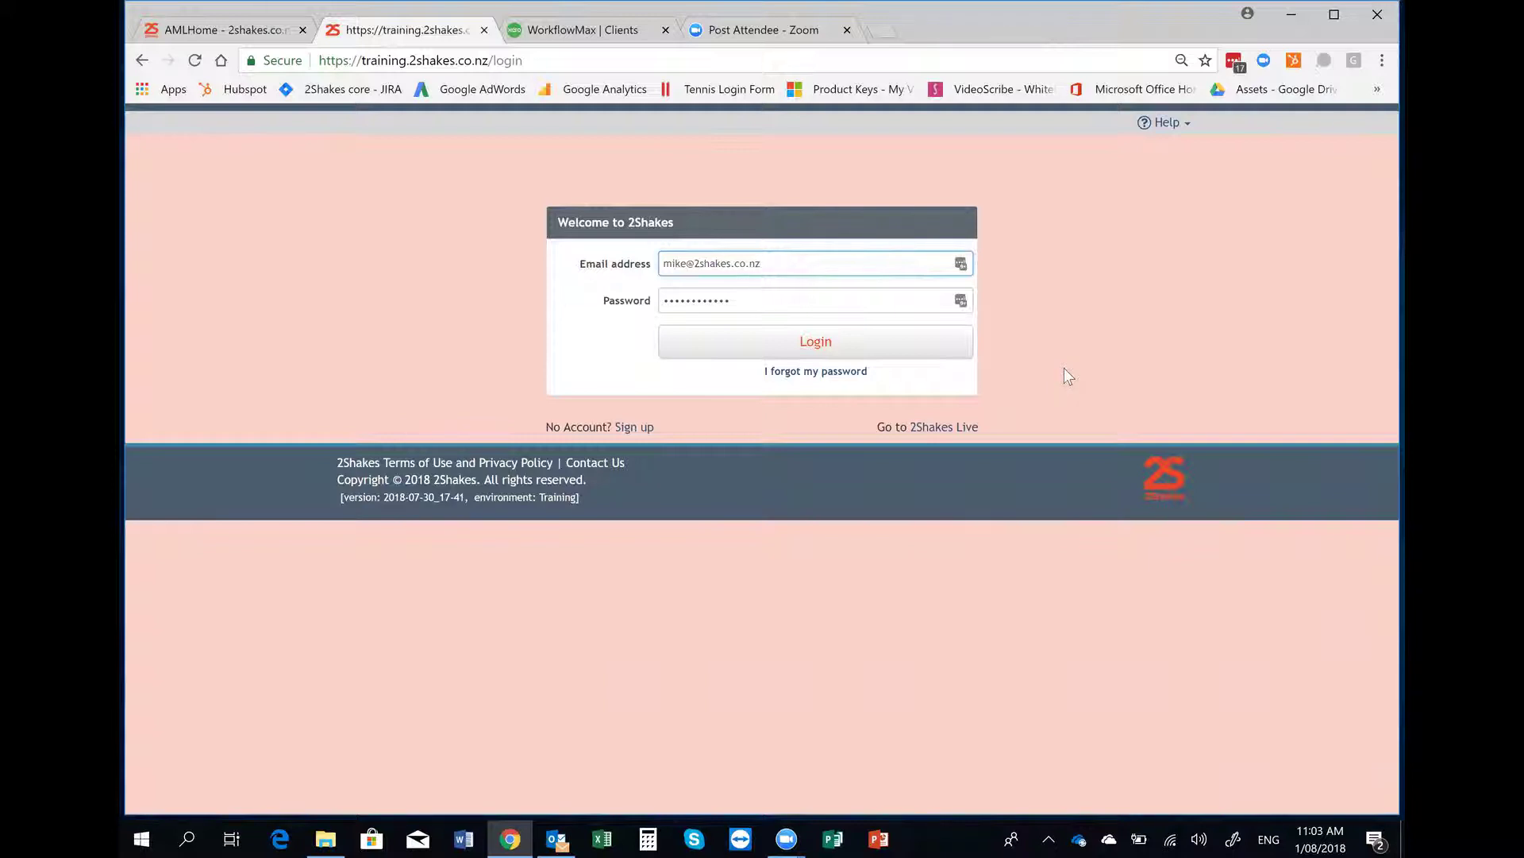
Step: Open the AML information page from the 2Shakes website's home page and view the free training and free first 10 clients offers
click(253, 34)
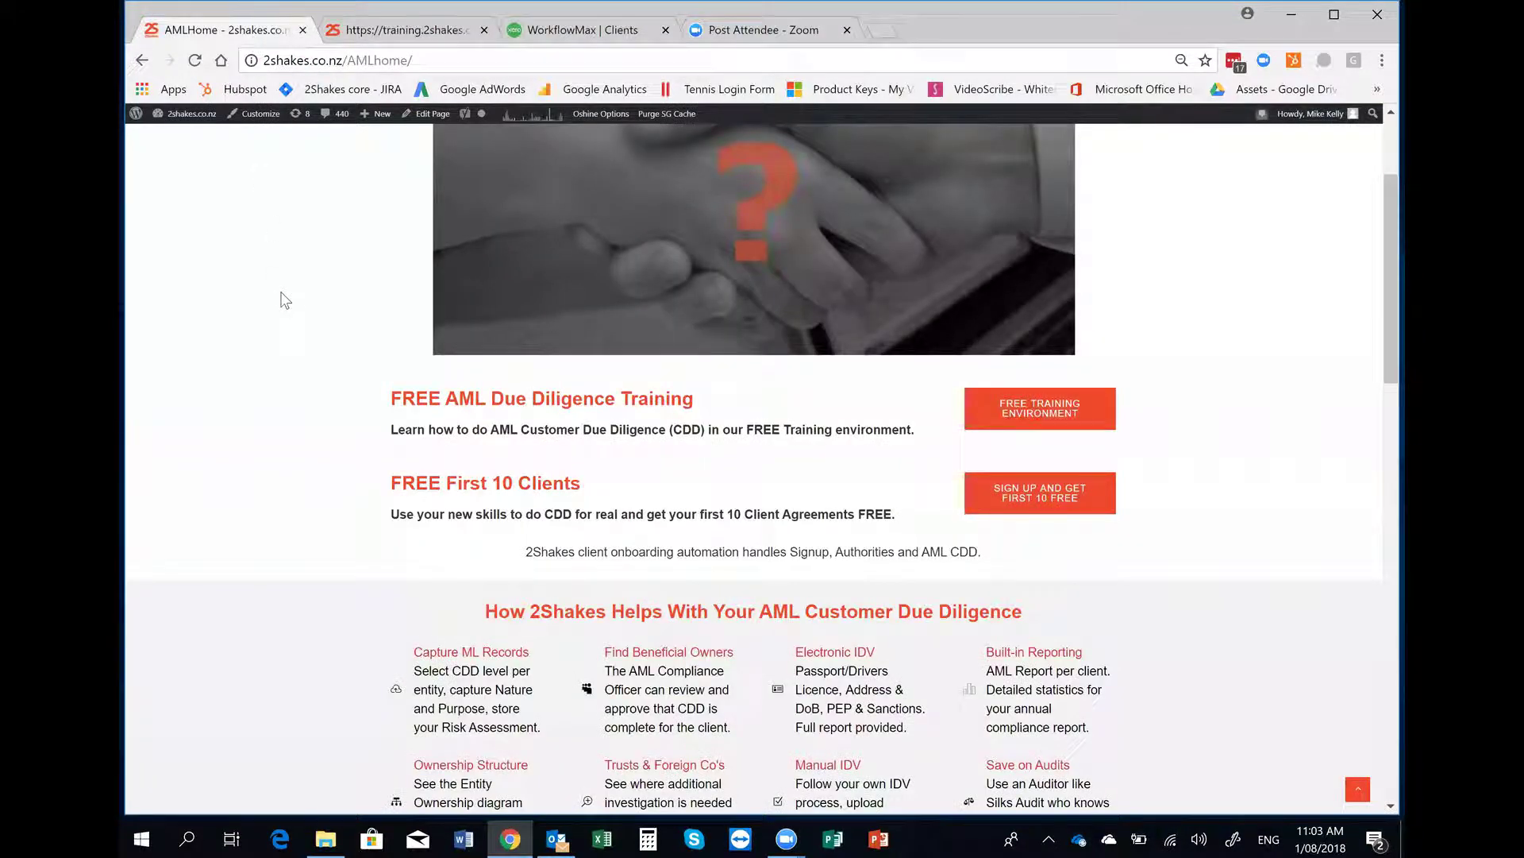
click(197, 188)
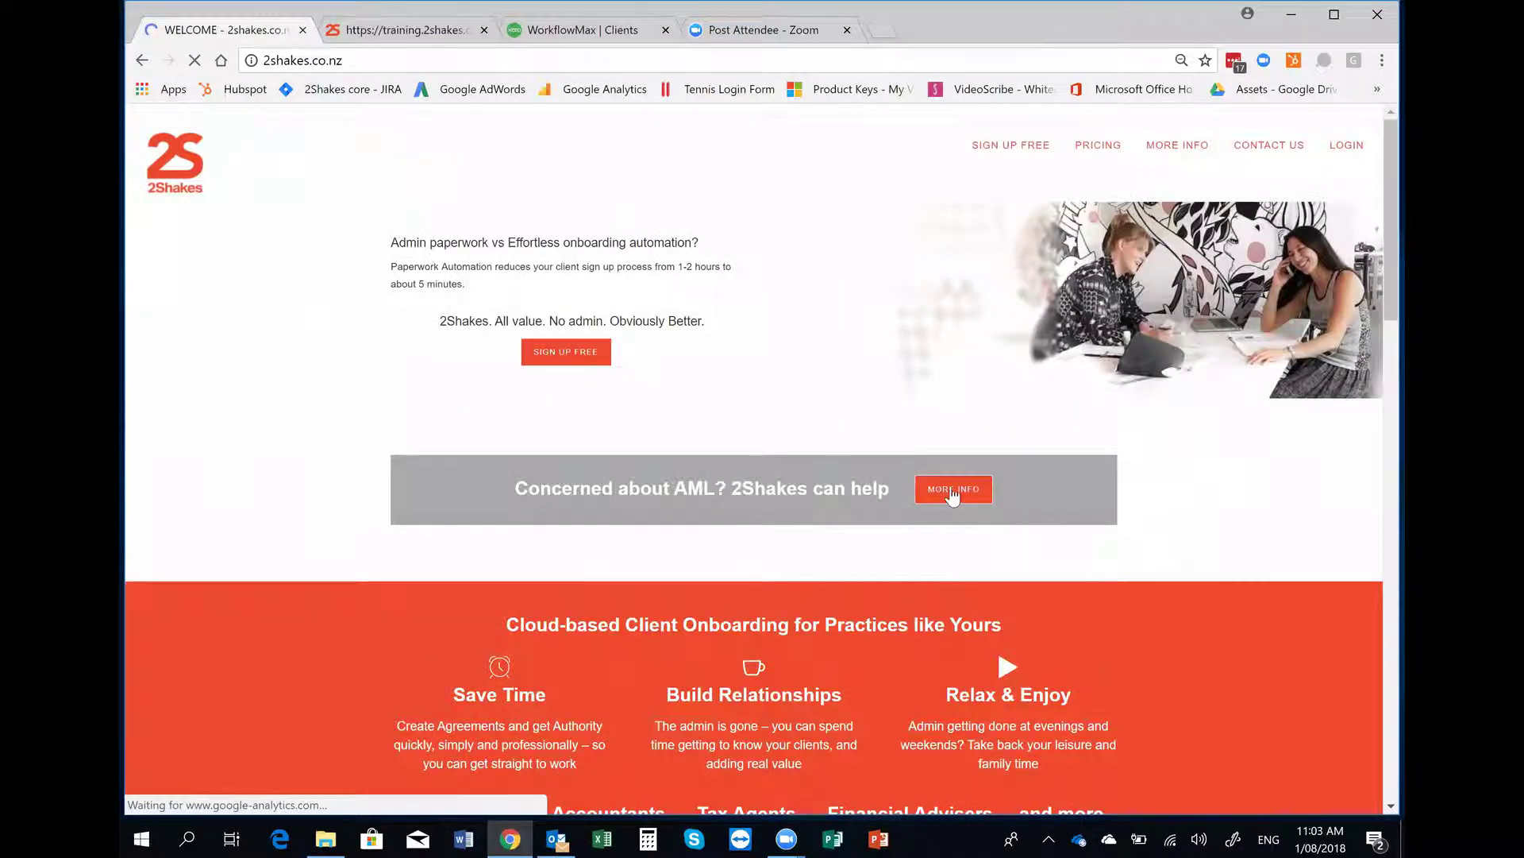
click(951, 488)
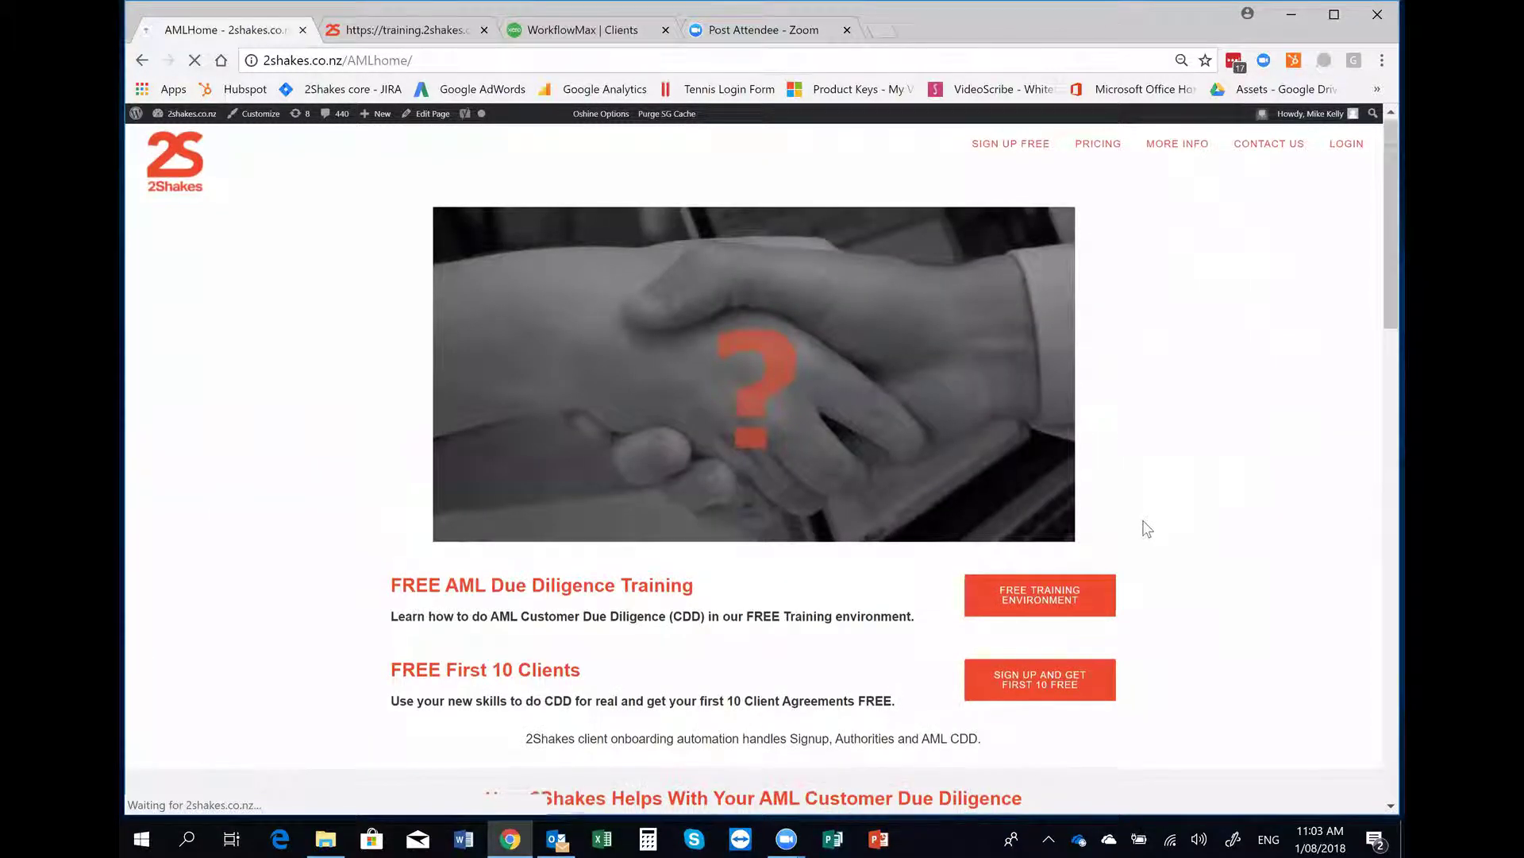
scroll(1147, 527, down, 2)
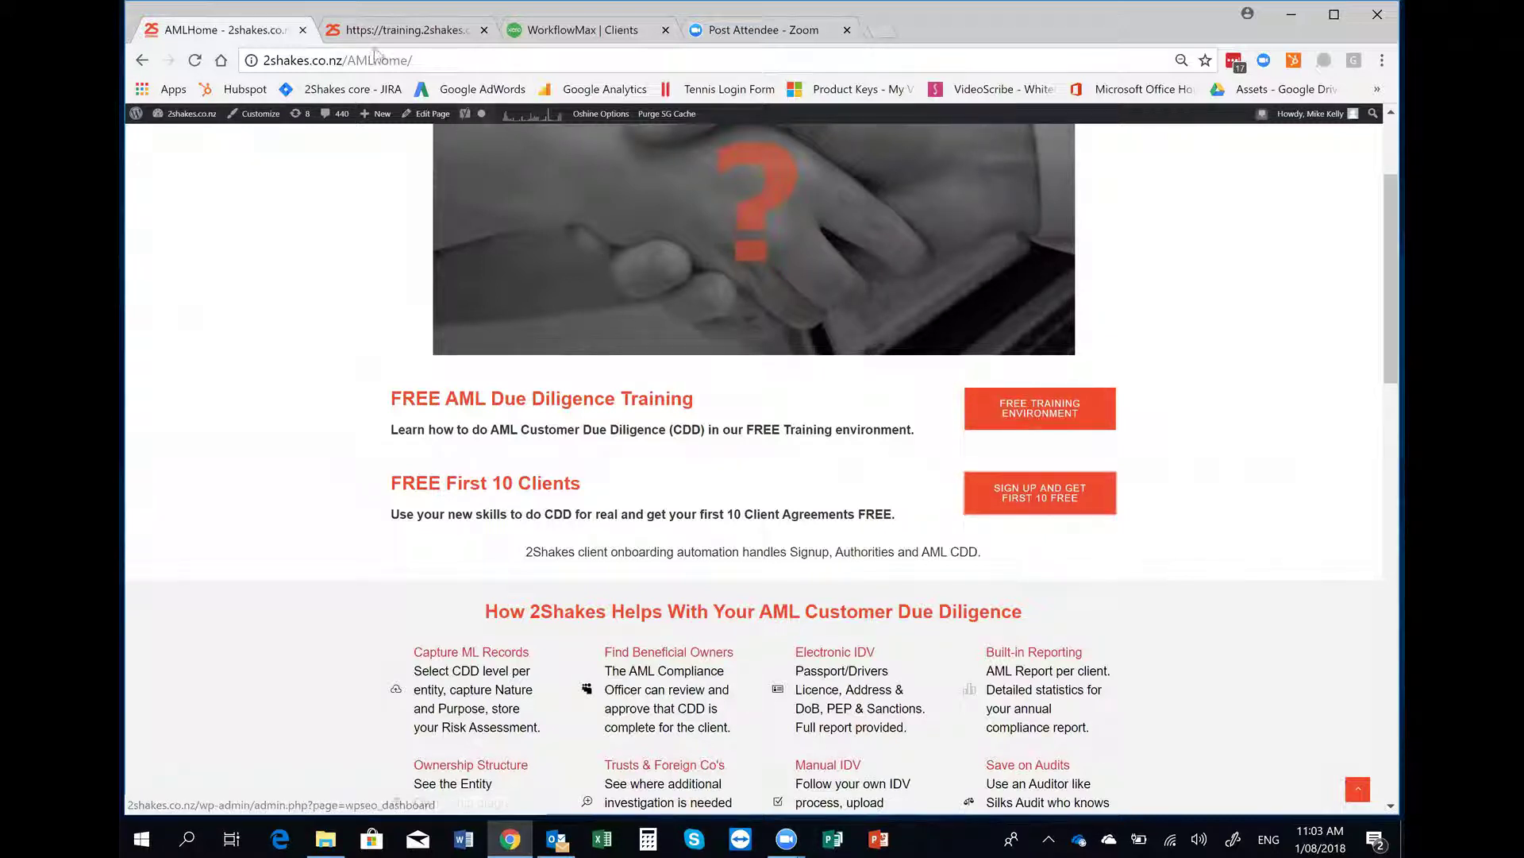
Step: Log in to the 2Shakes training environment with the prefilled credentials and open the business details in the business profile
click(391, 31)
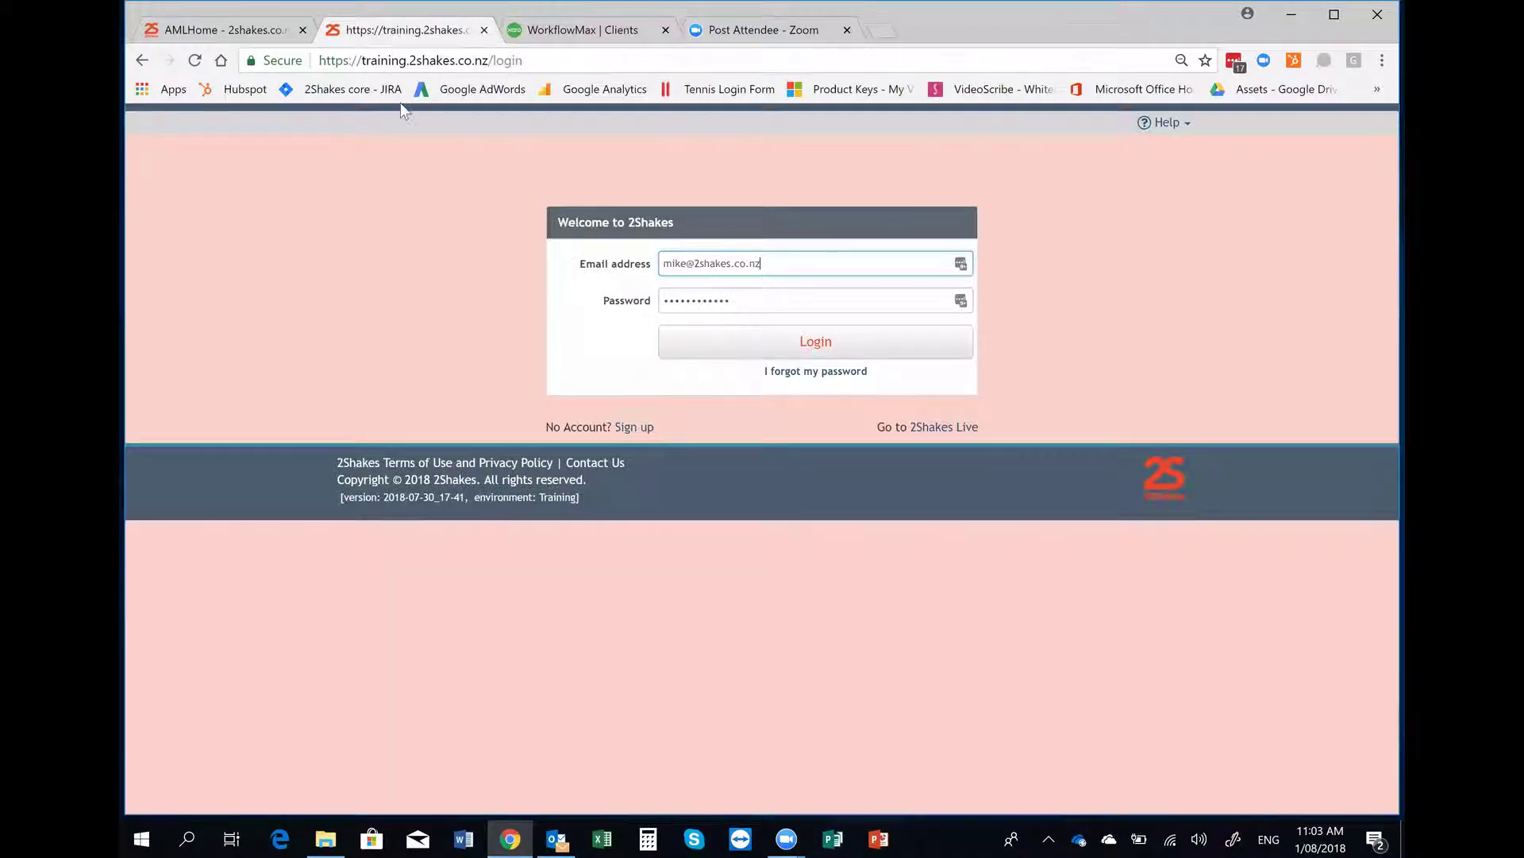
click(817, 340)
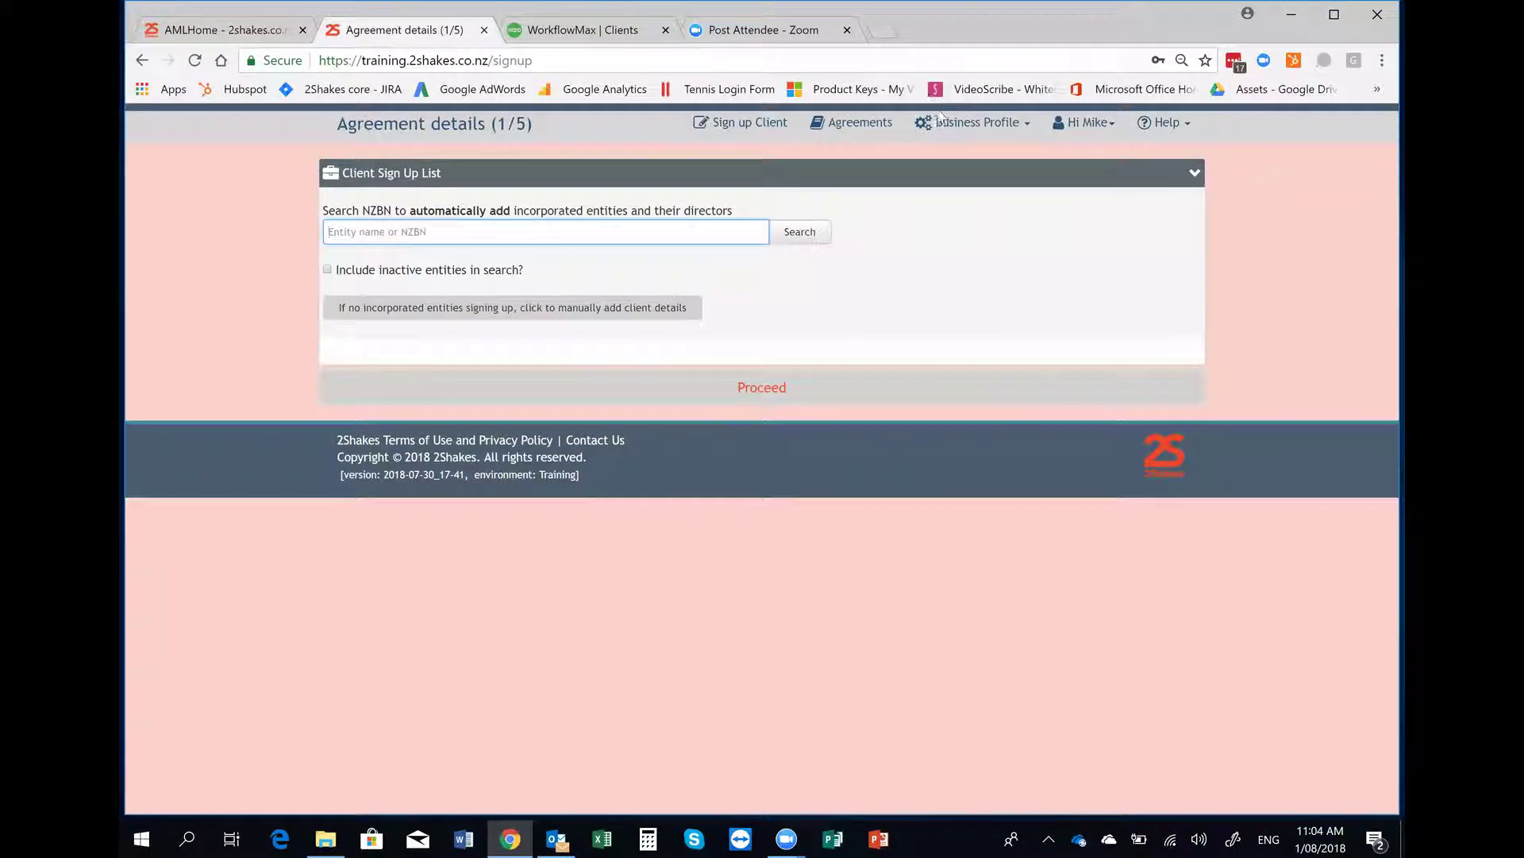
click(949, 124)
click(950, 148)
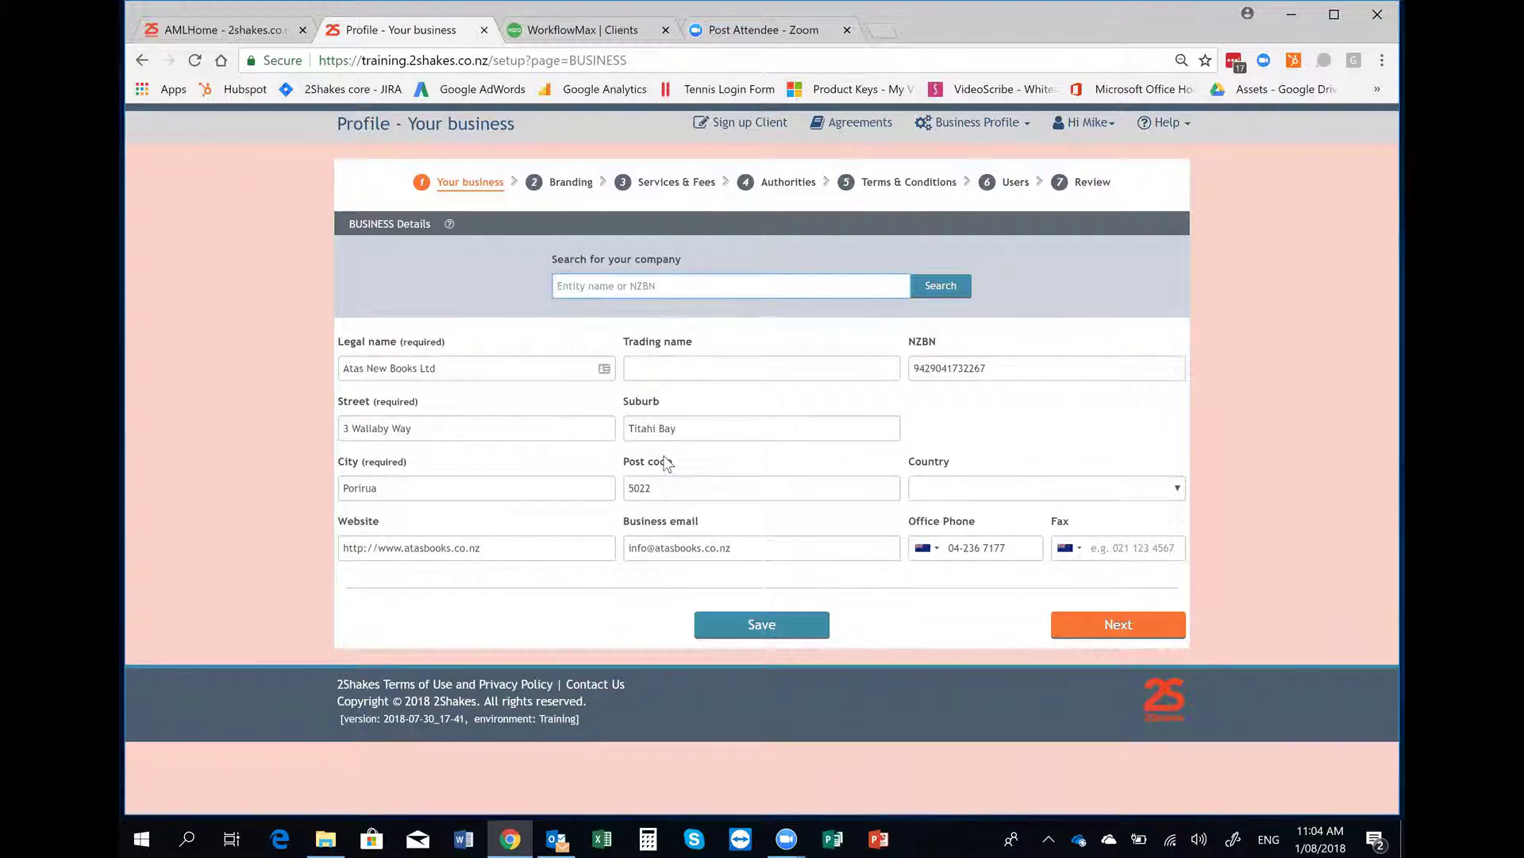
Step: Open the profile's Branding settings and review the logo, email footer image, social media and Remote Signing Email sections
click(577, 185)
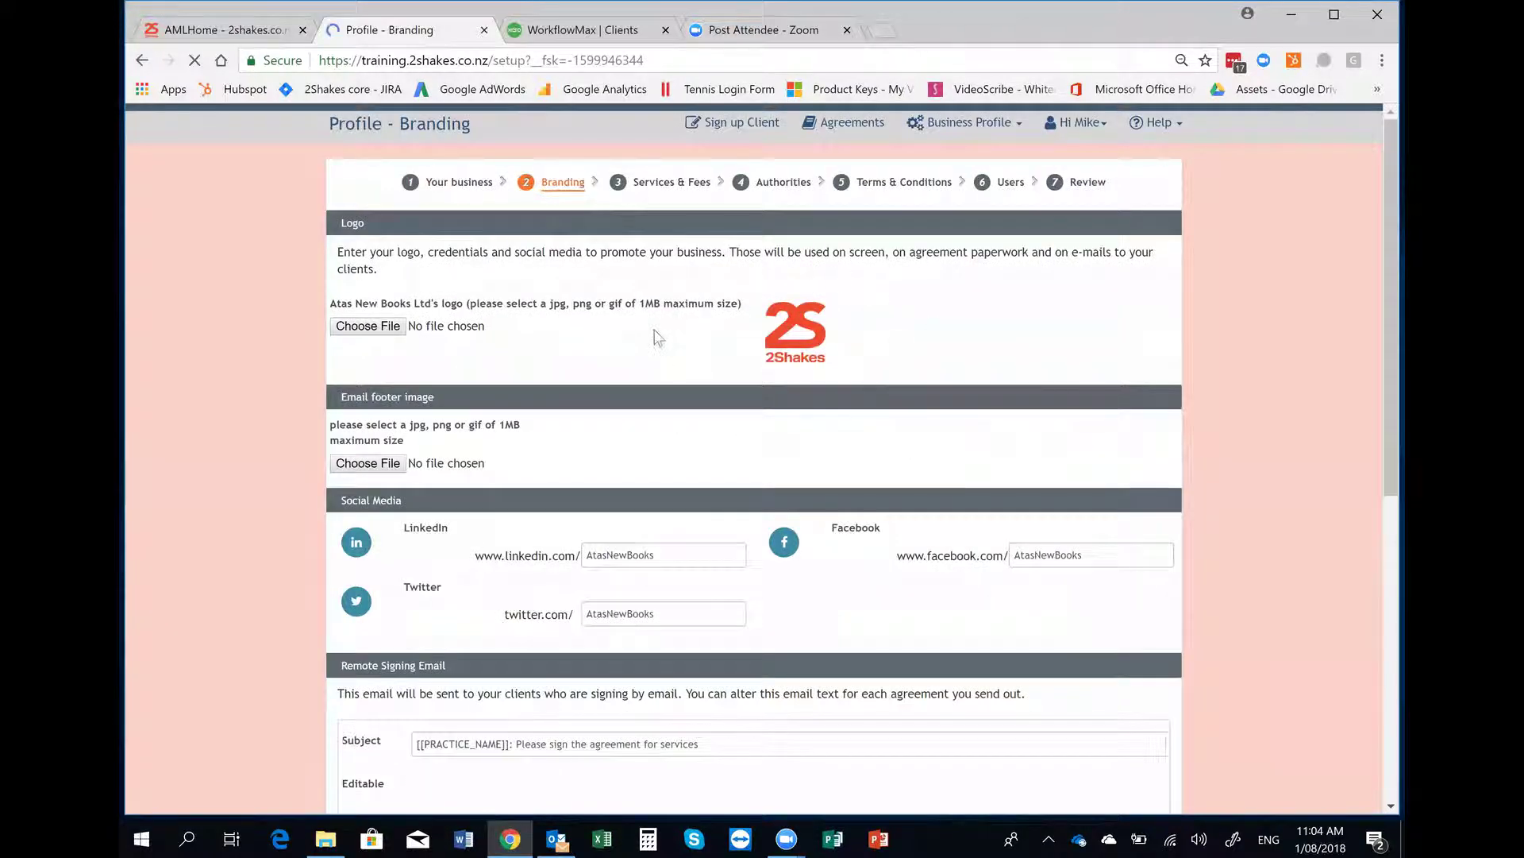
scroll(528, 314, down, 1)
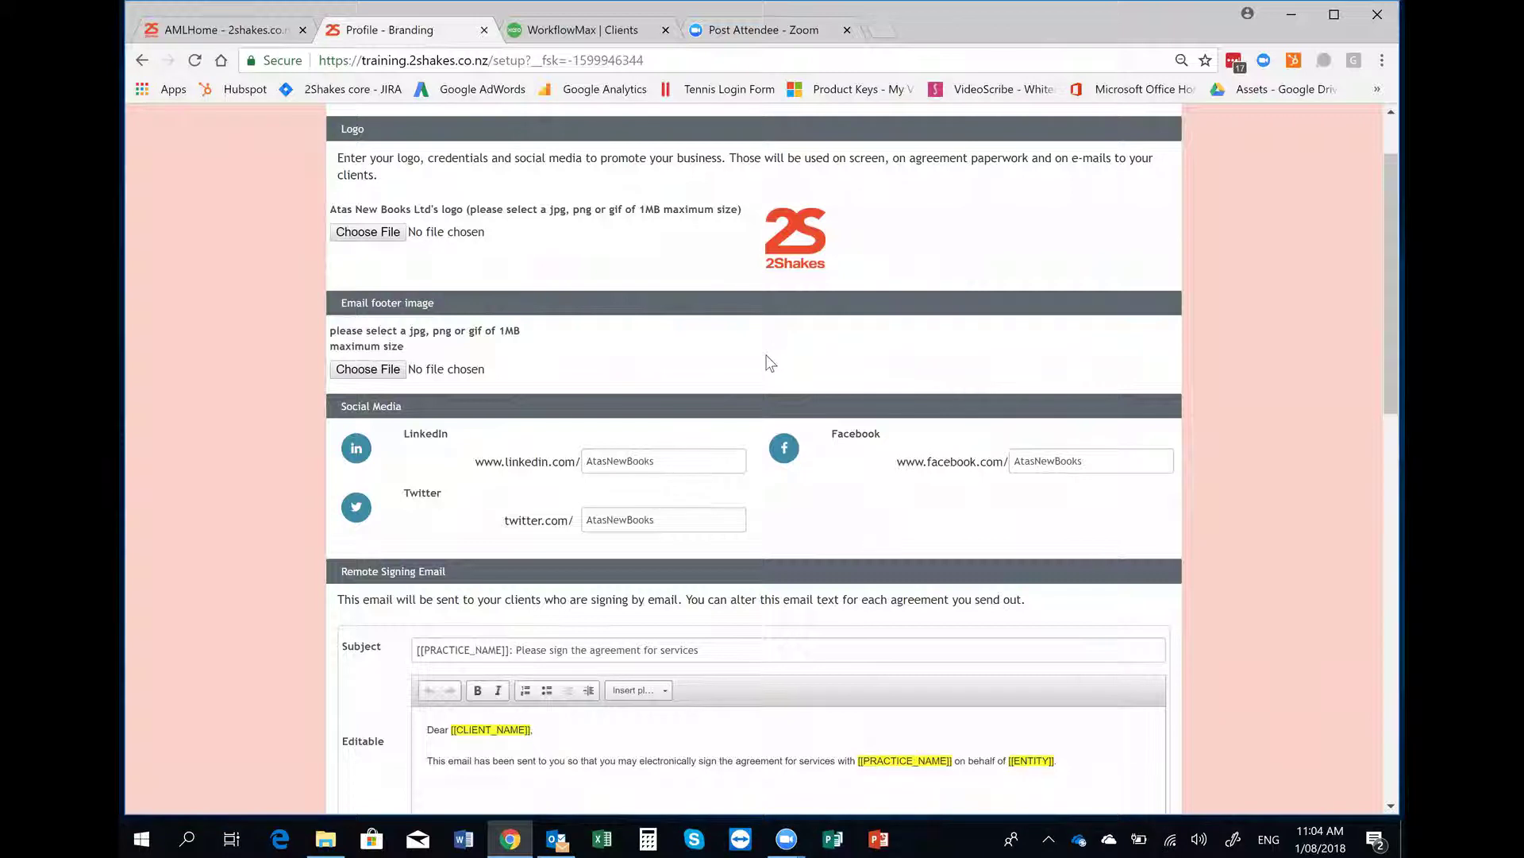
scroll(792, 409, down, 1)
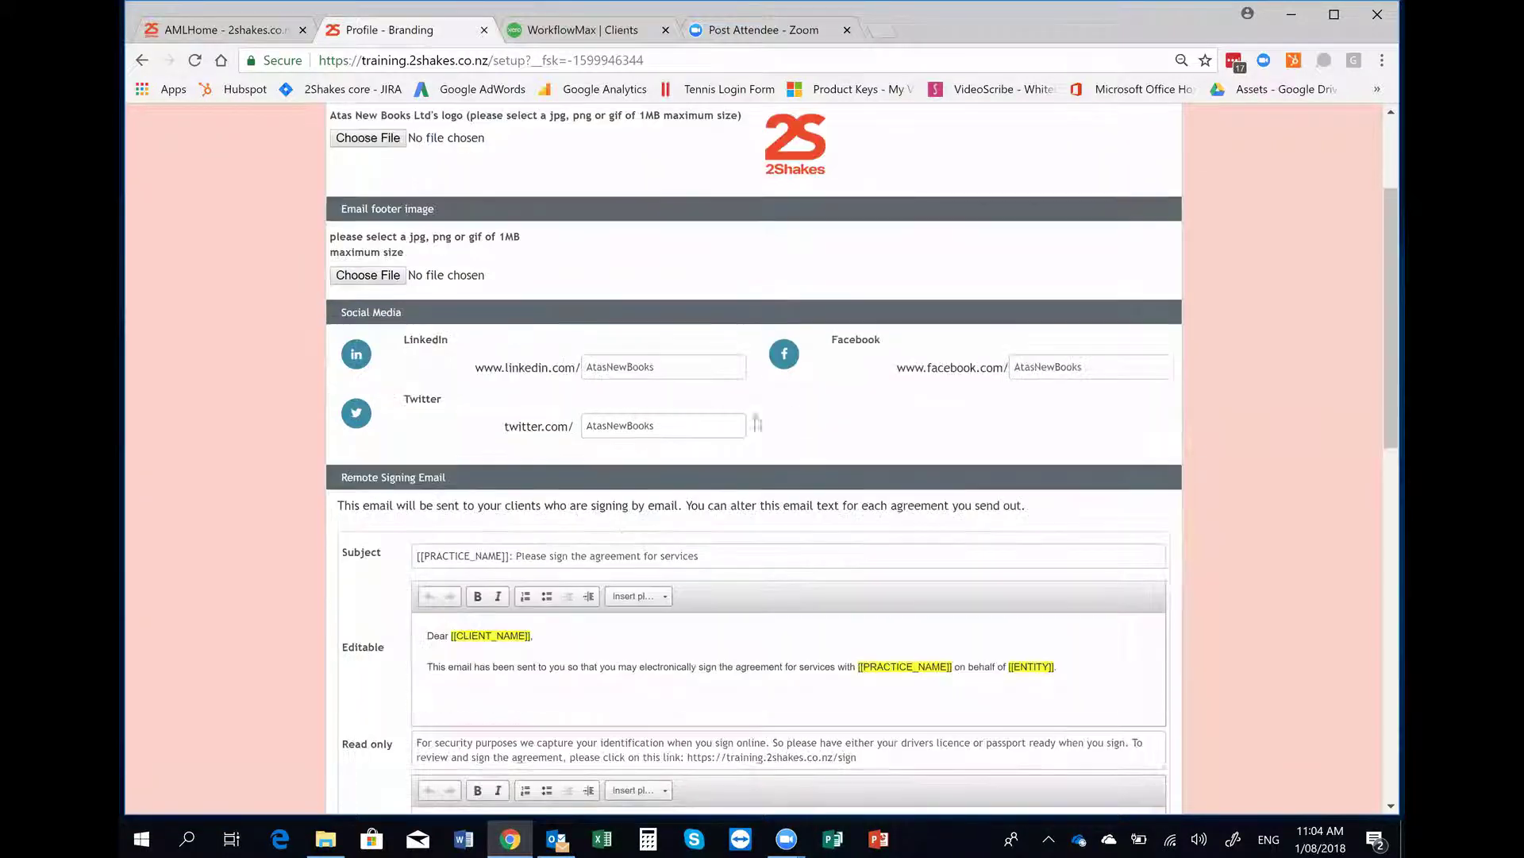
scroll(227, 363, down, 3)
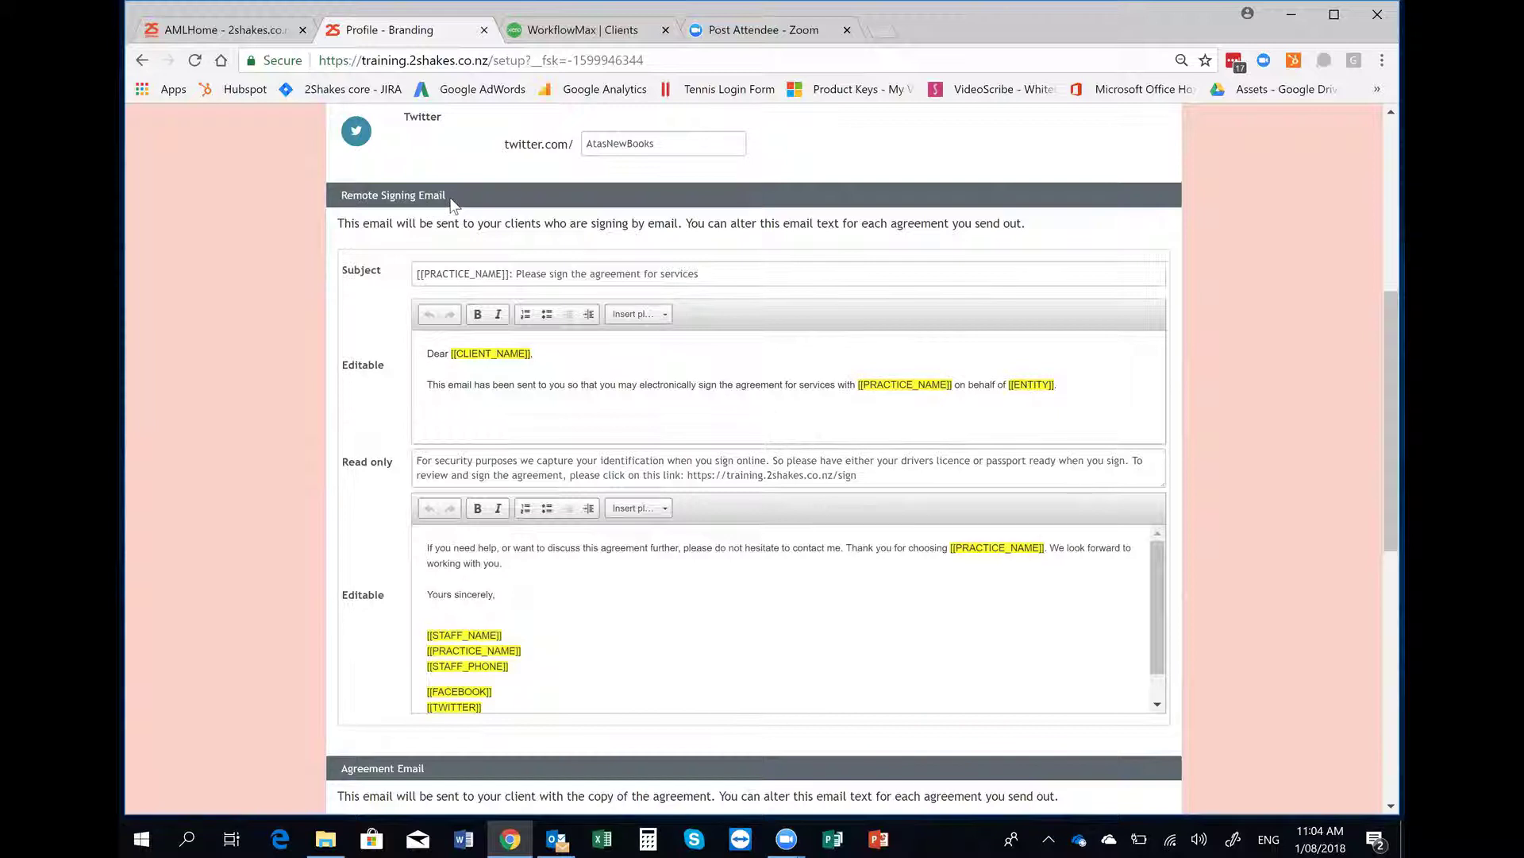
scroll(450, 238, down, 3)
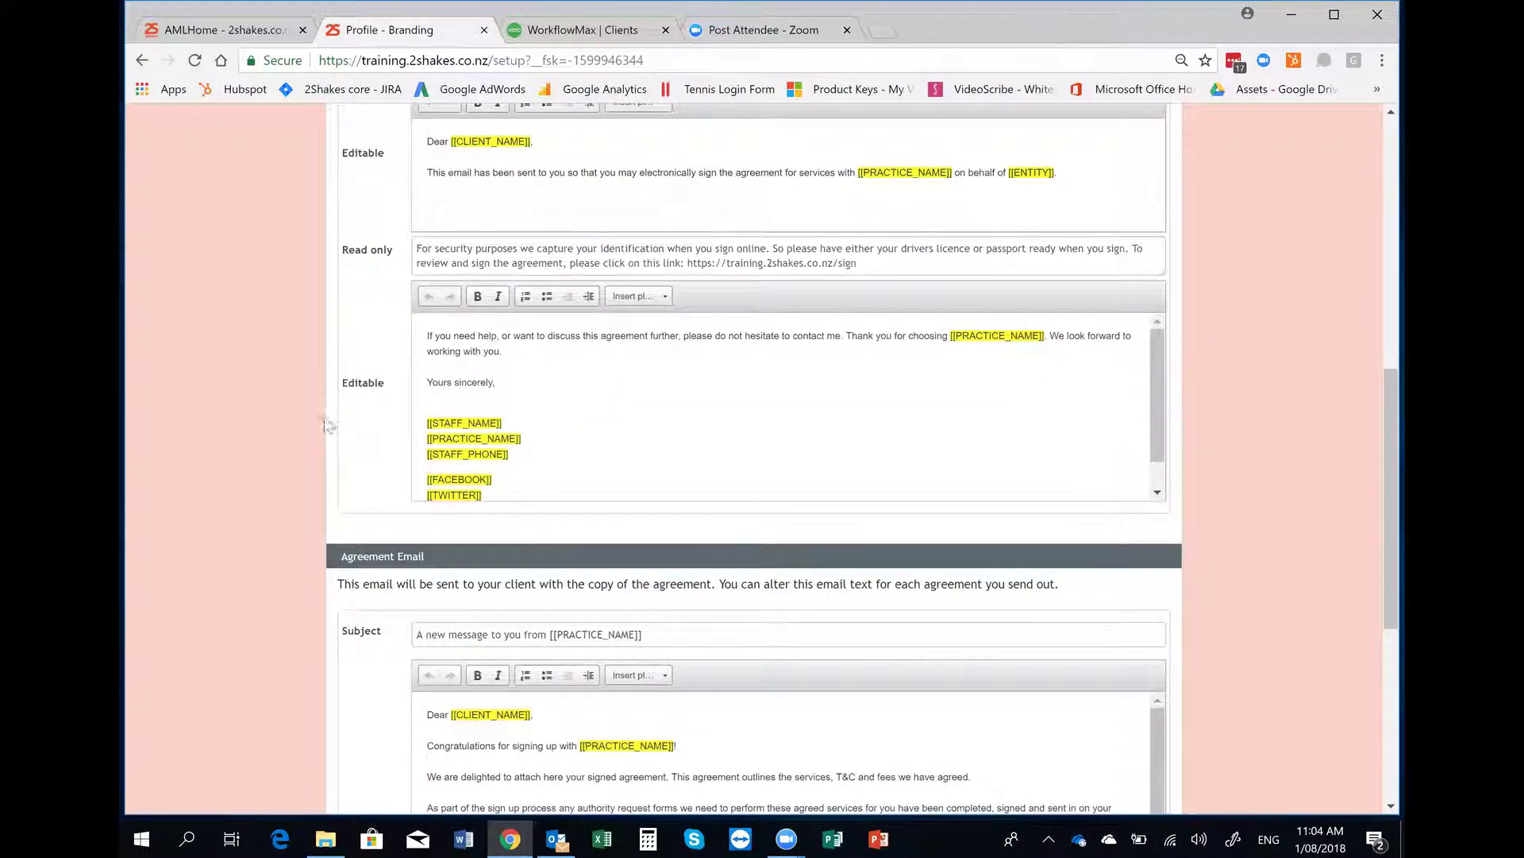
scroll(302, 428, down, 2)
scroll(282, 429, up, 5)
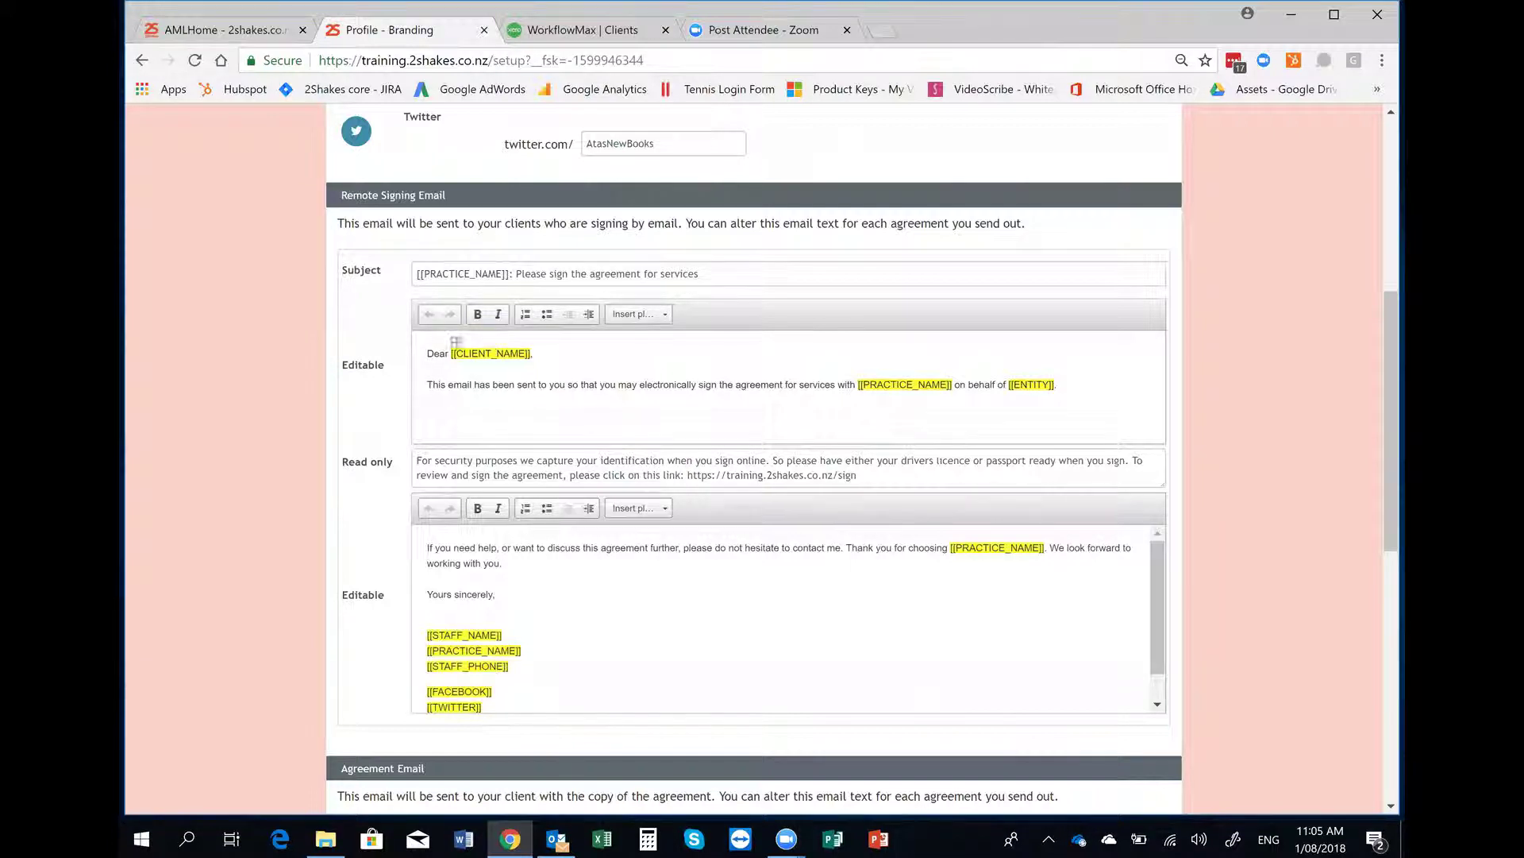
scroll(456, 342, down, 1)
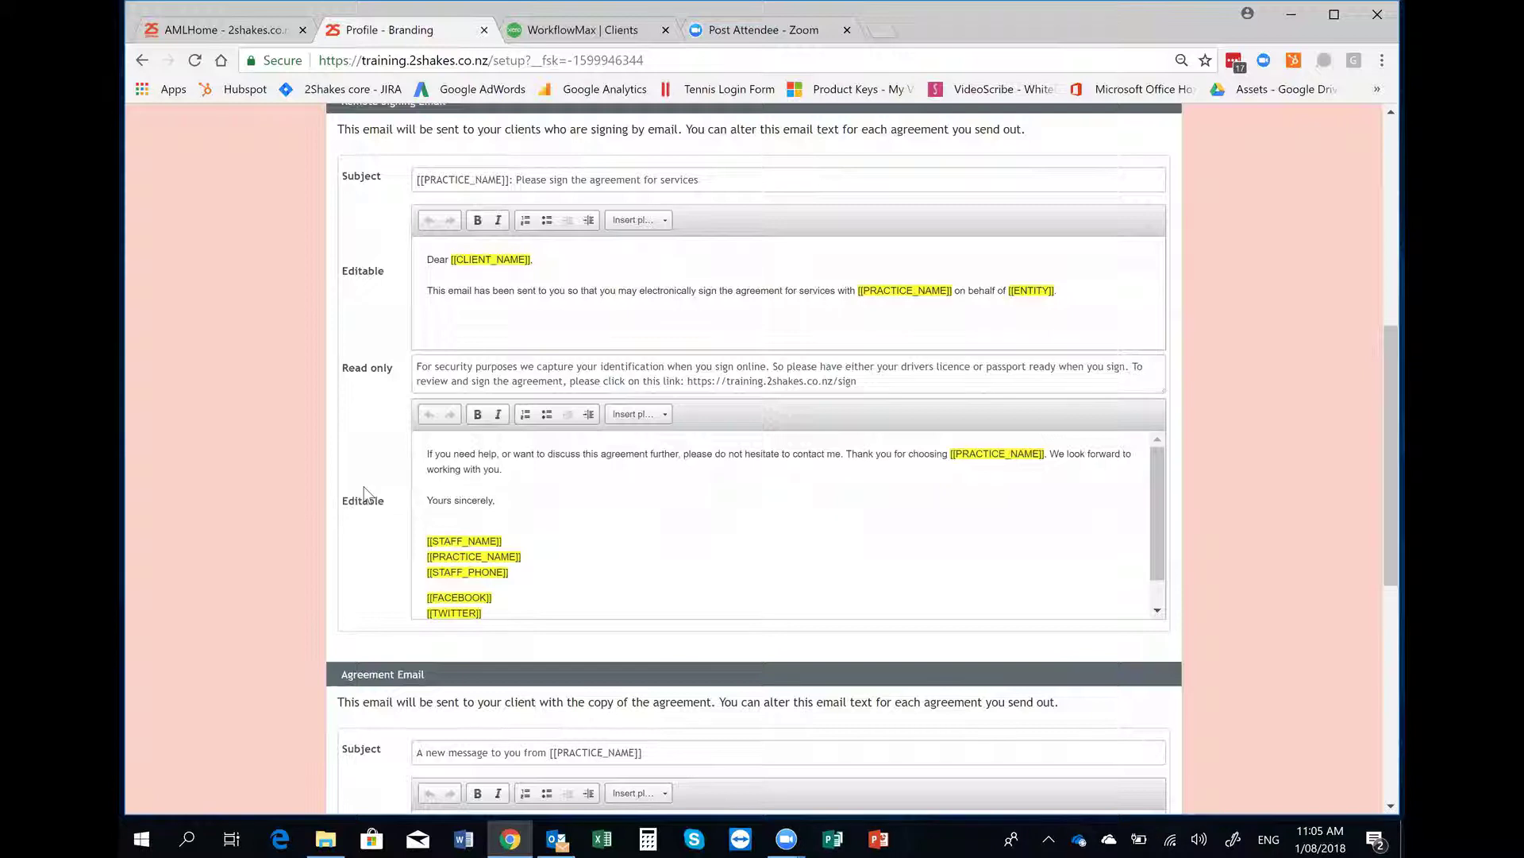
Step: Review the Agreement Email template, including its signature placeholders, and the Attachments section of the Branding settings
scroll(366, 494, down, 3)
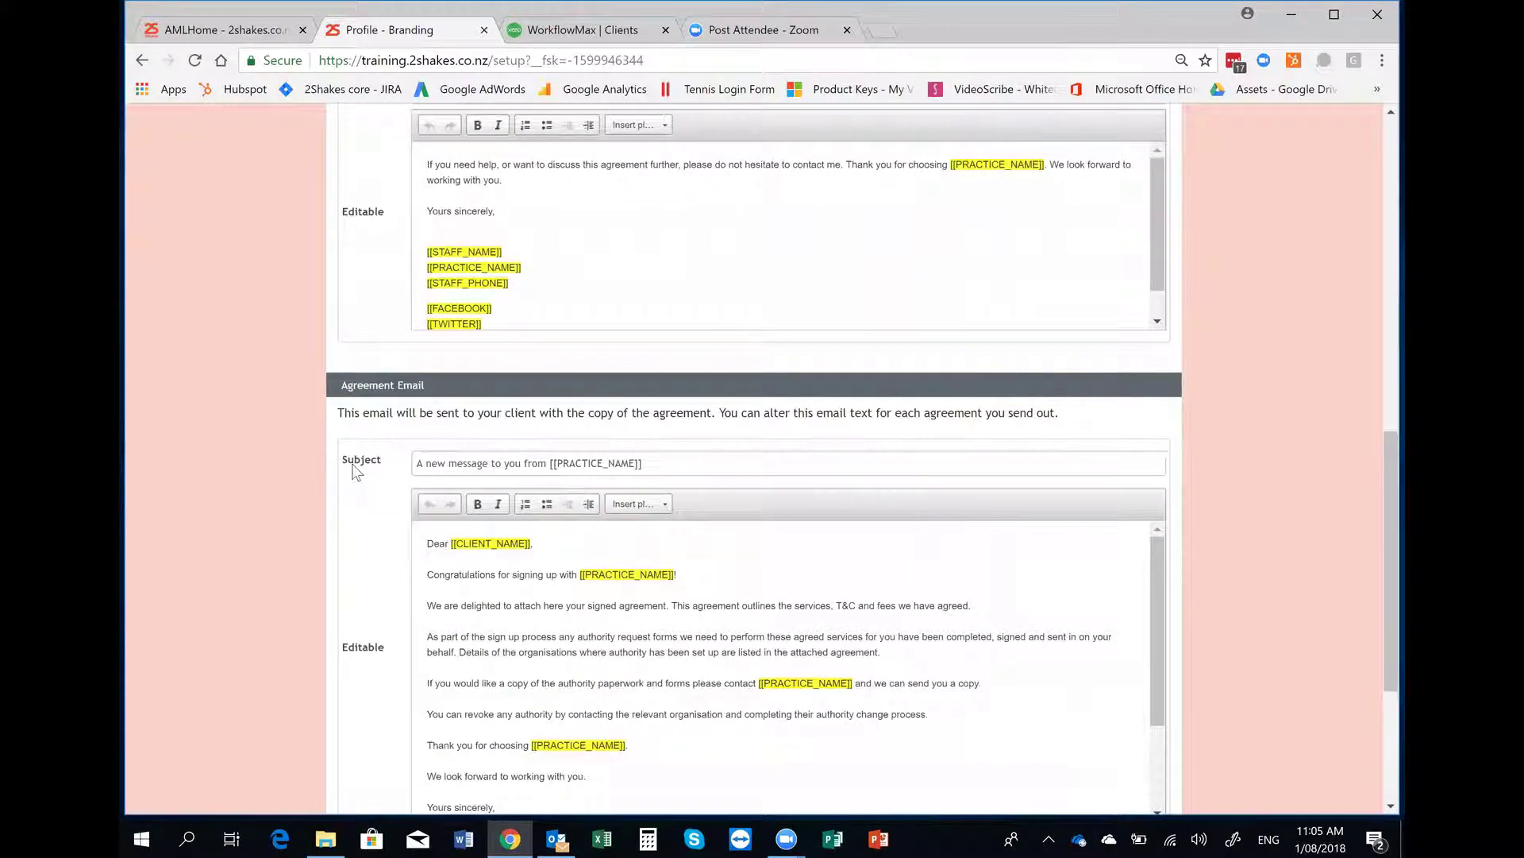
scroll(367, 524, down, 1)
scroll(397, 470, down, 1)
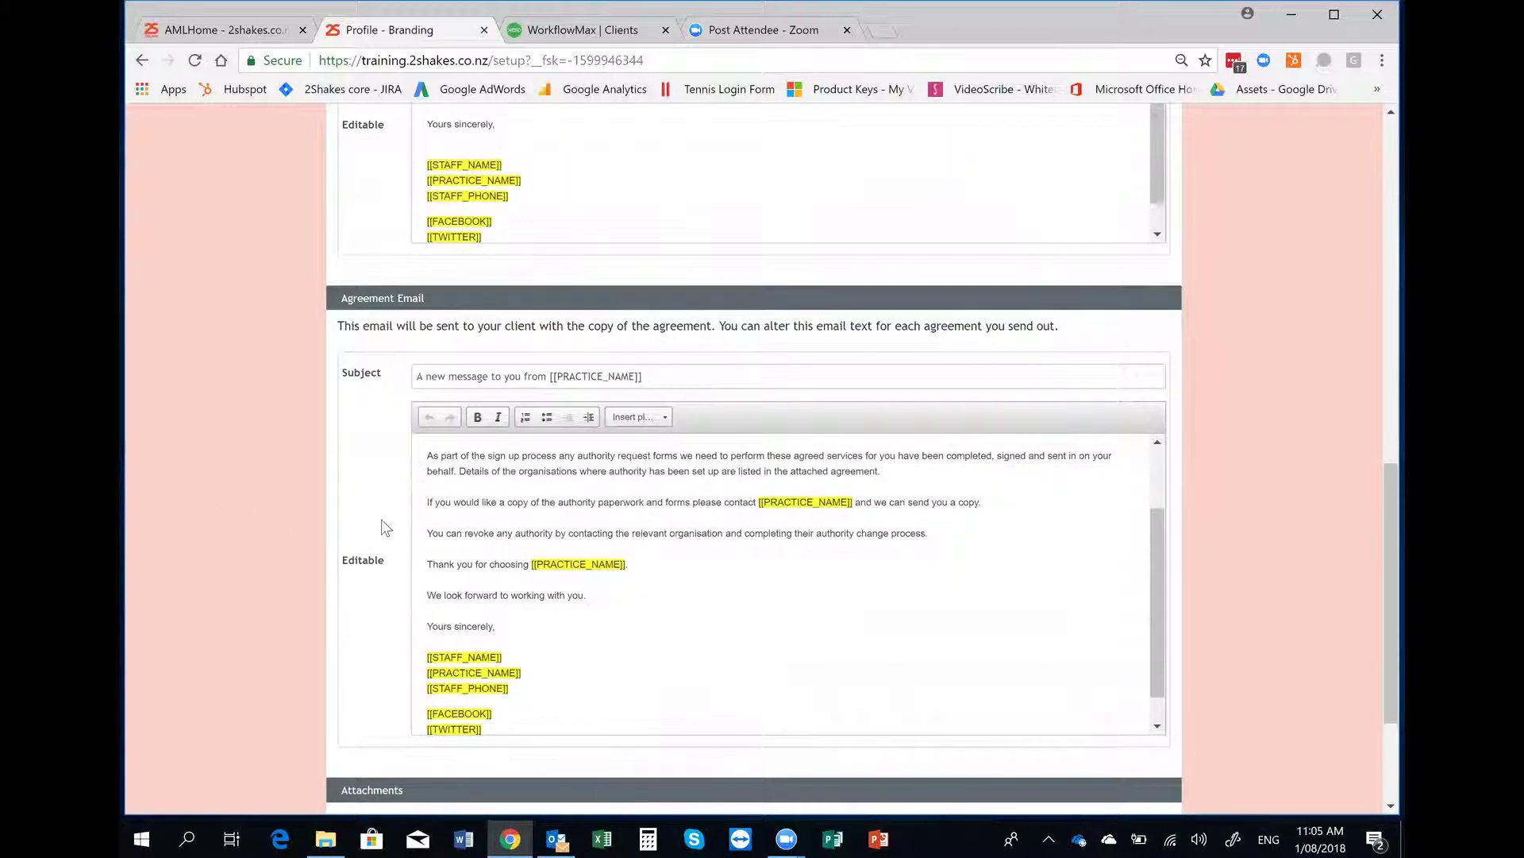
scroll(385, 528, up, 1)
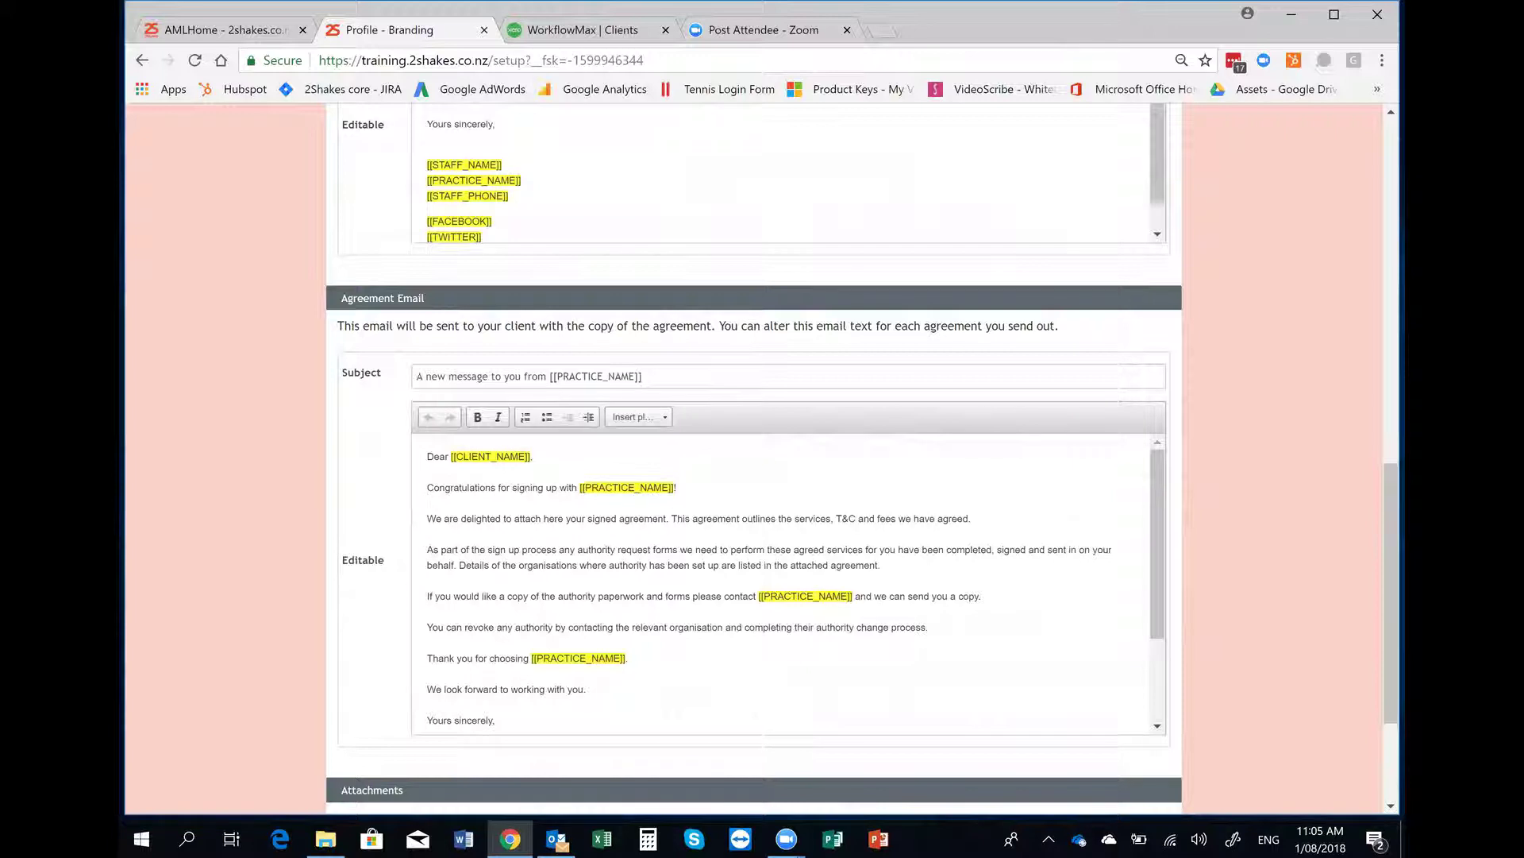
scroll(284, 564, down, 1)
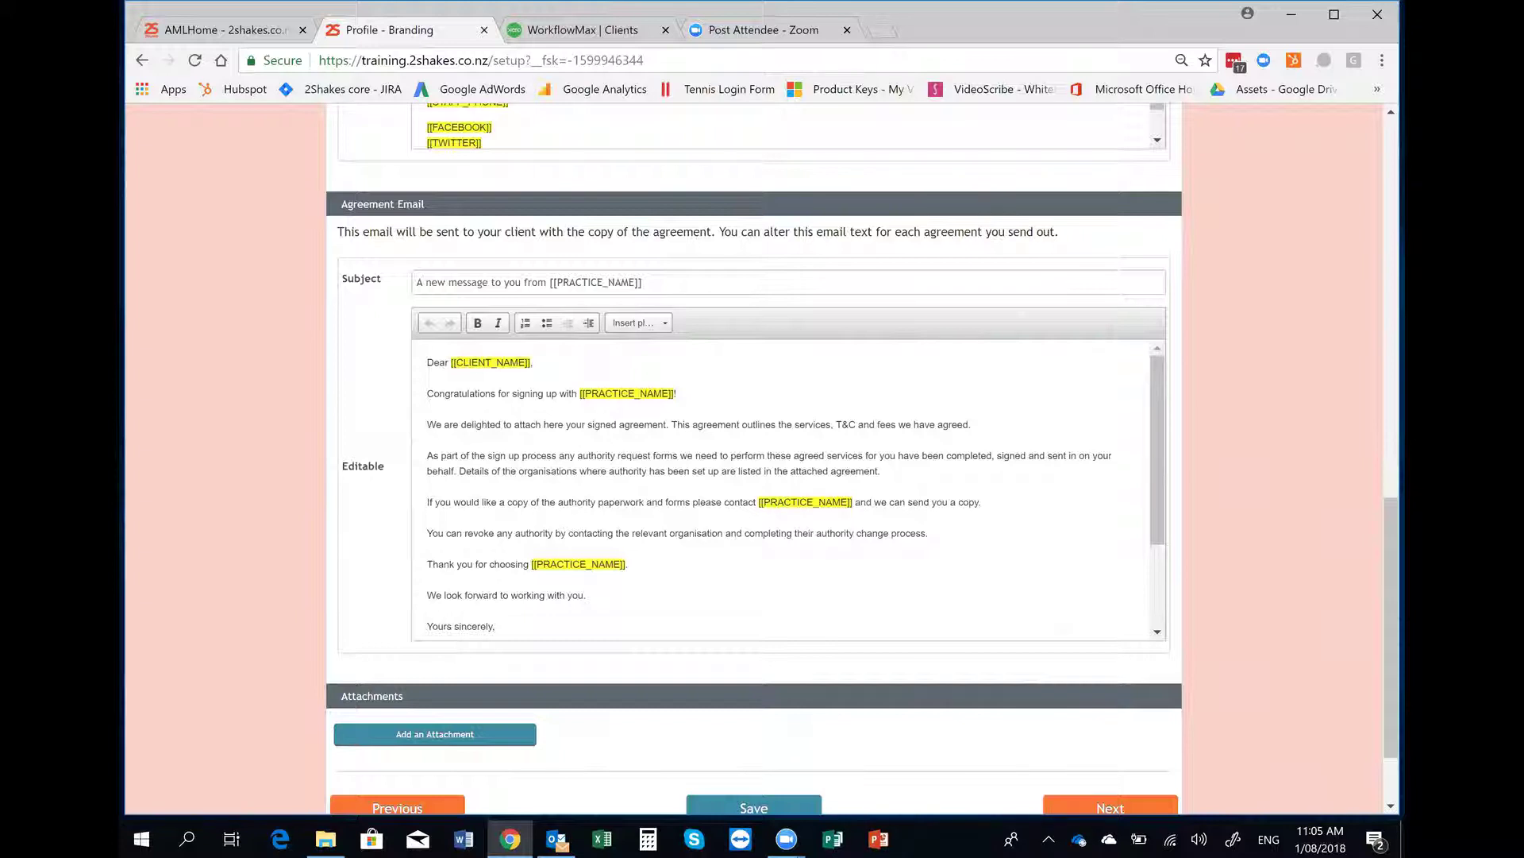
scroll(591, 397, down, 3)
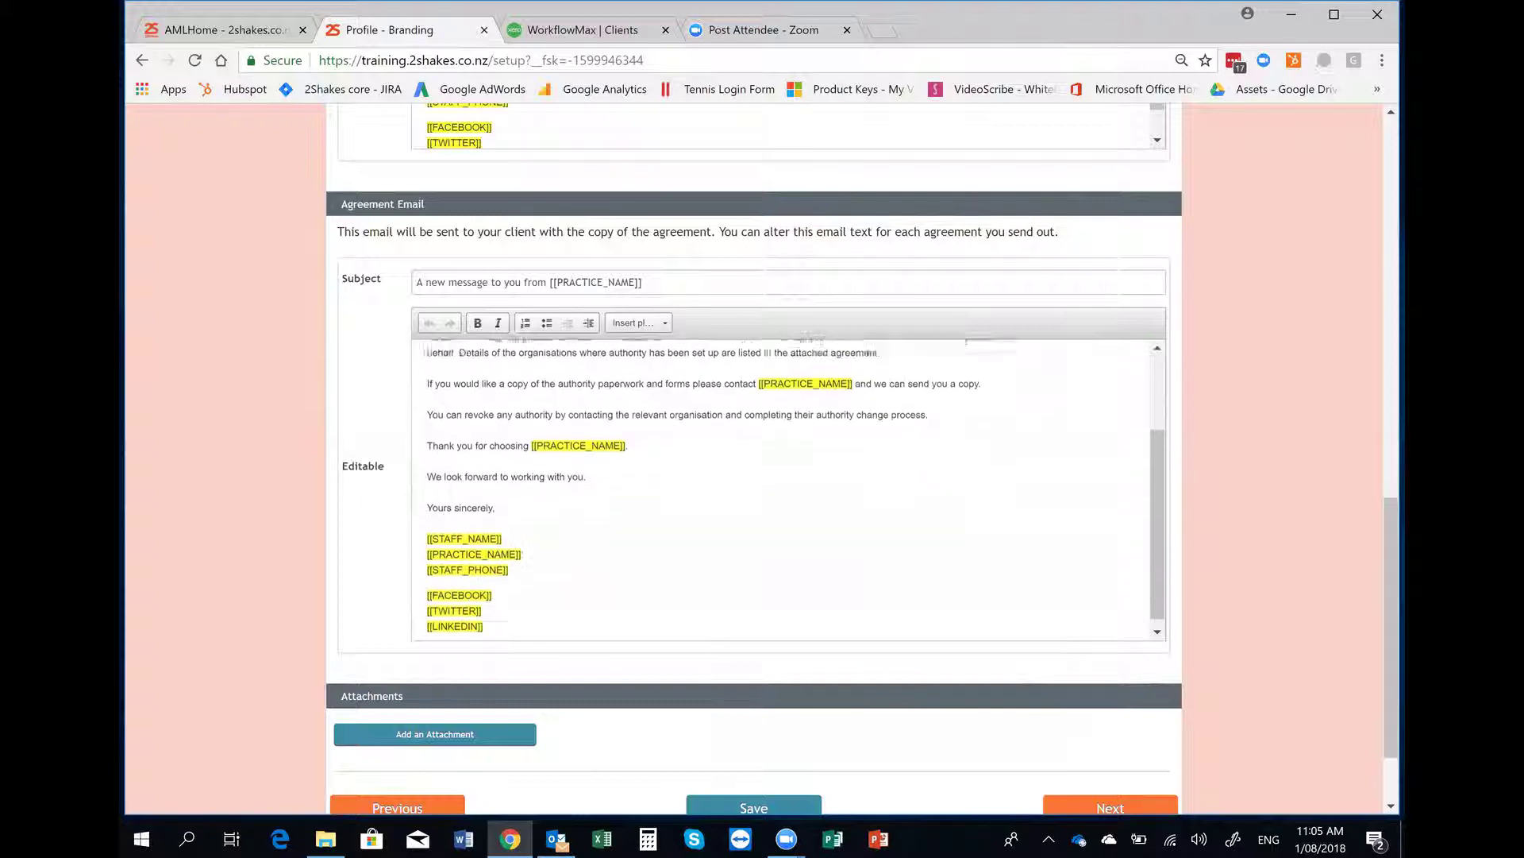
scroll(1274, 603, down, 1)
scroll(1143, 697, down, 1)
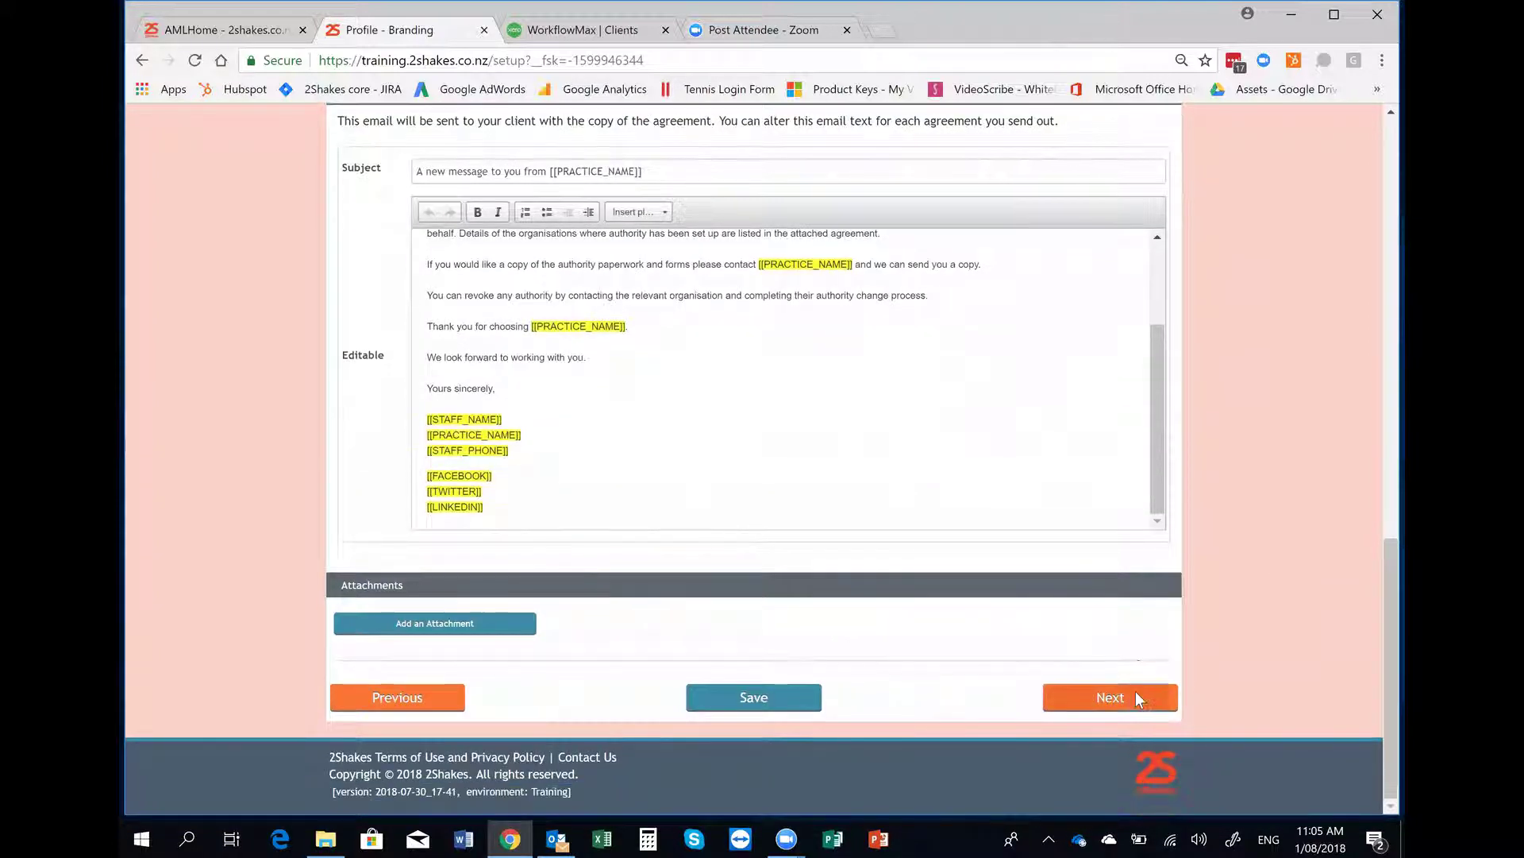
Step: Proceed to the Services & Fees settings and review the services description, services list and fee description
click(1135, 691)
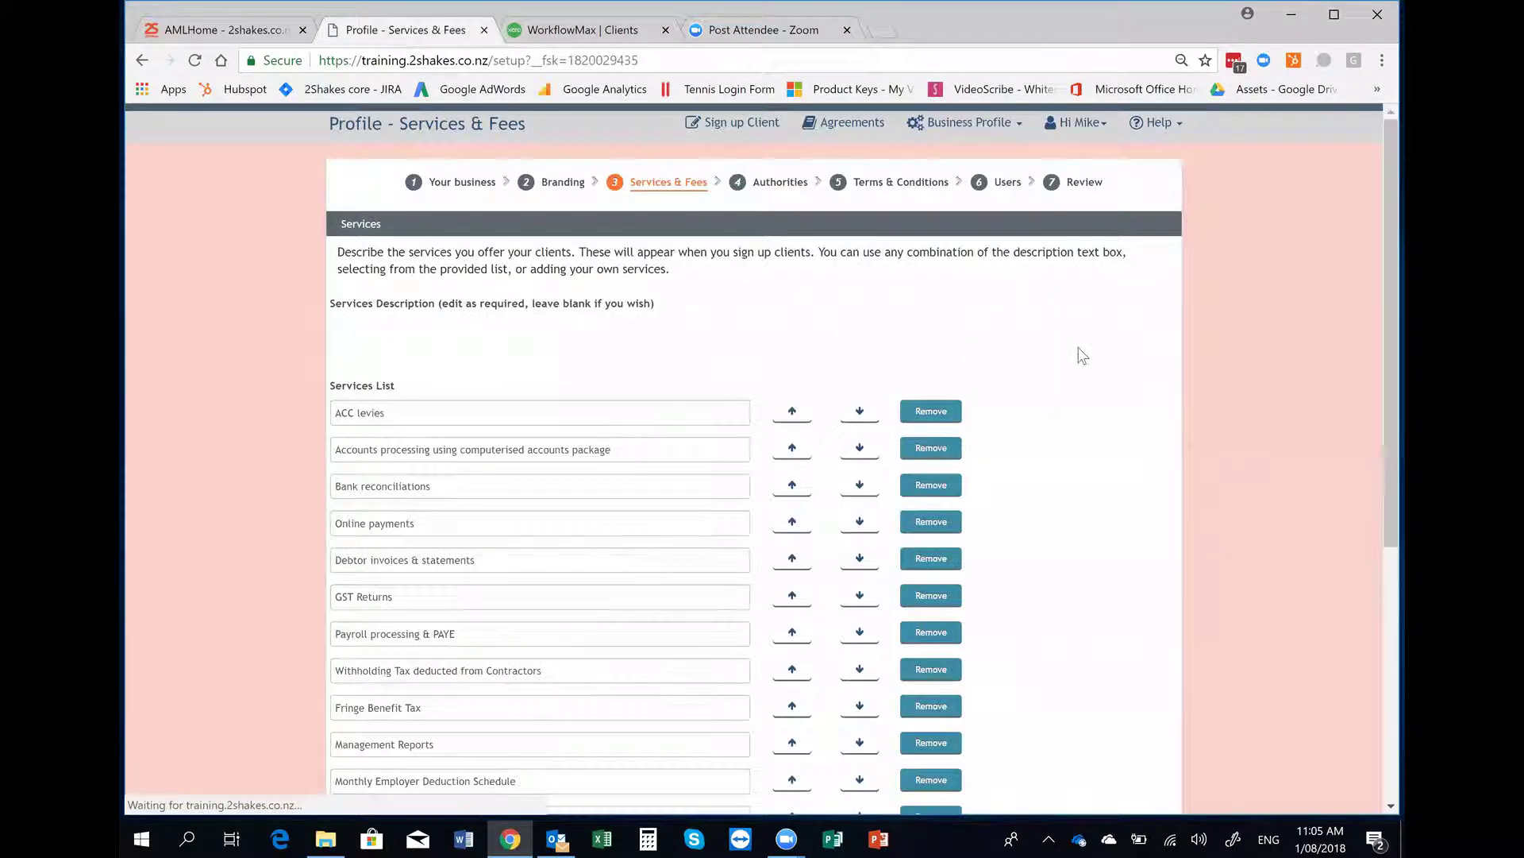
scroll(1257, 418, down, 5)
scroll(1250, 413, up, 3)
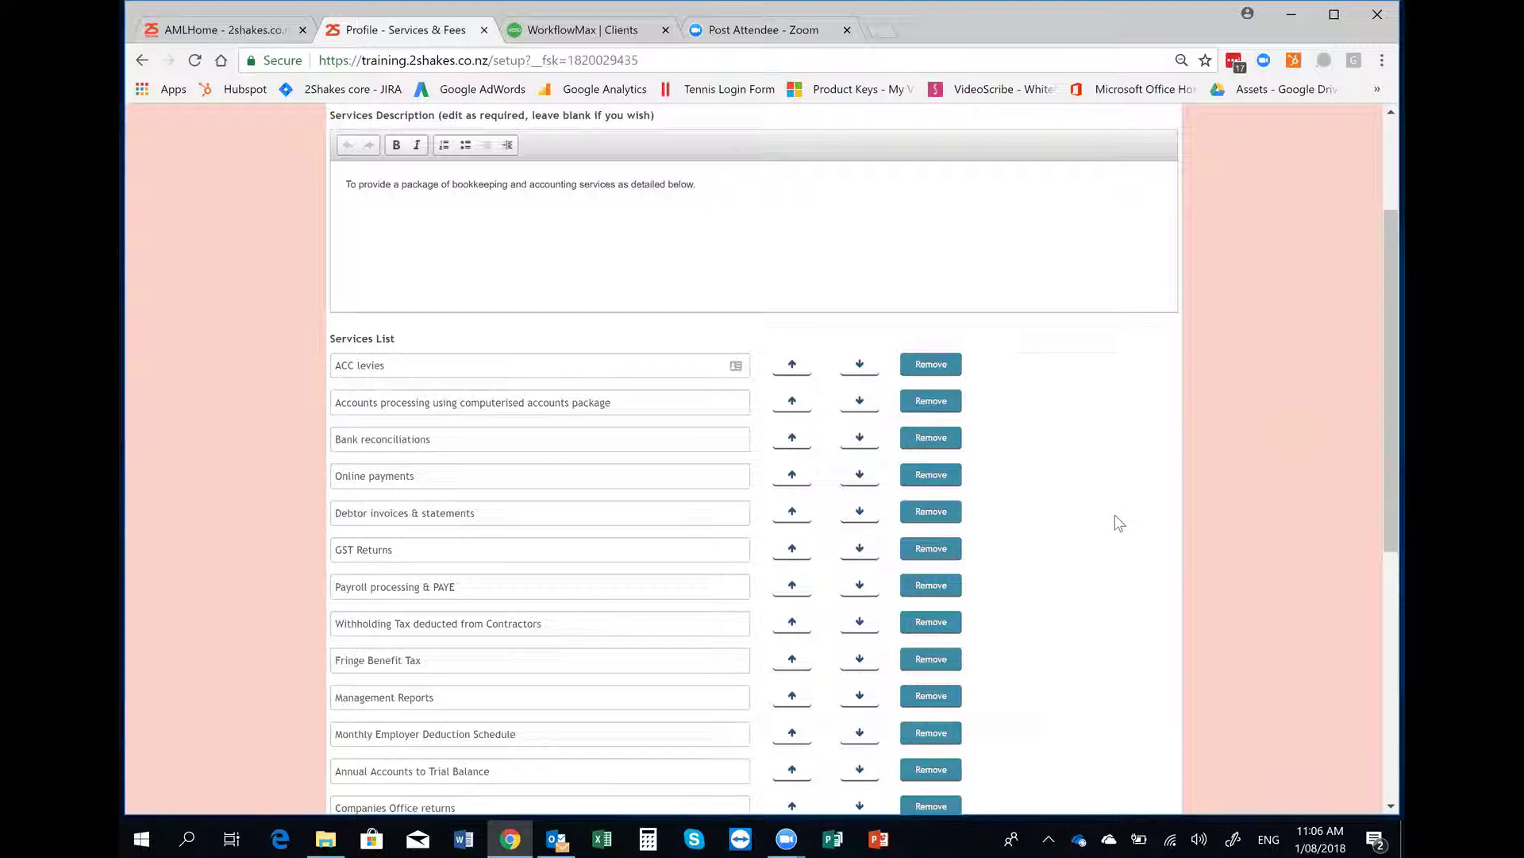
scroll(1090, 525, down, 2)
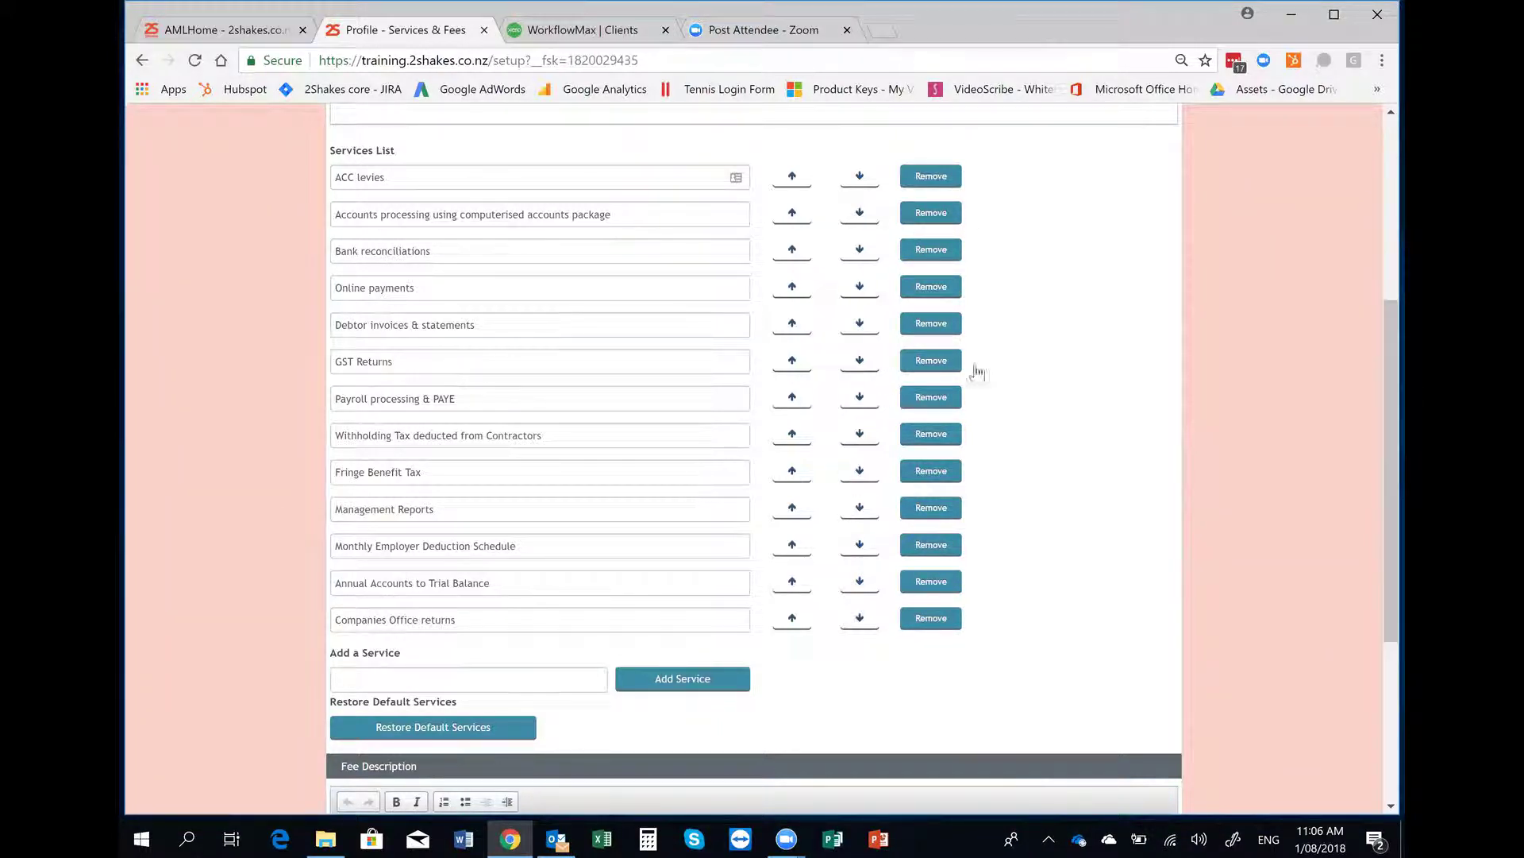
scroll(1055, 374, down, 3)
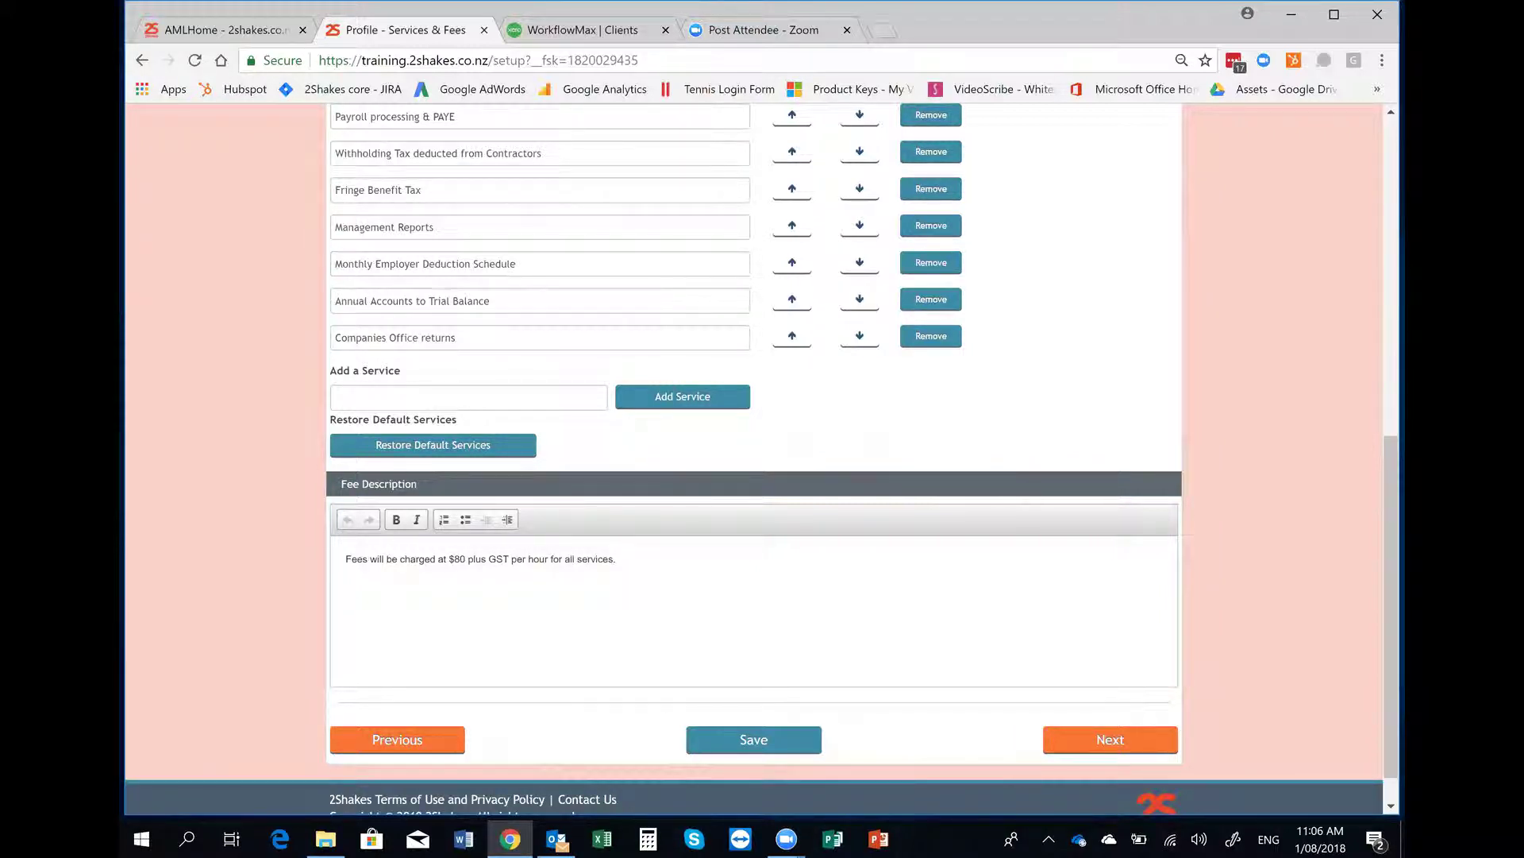
Step: Proceed to the Authorities settings and review the Inland Revenue, ACC, Companies Office, general authority, Xero Practice Manager and Base CRM sections
click(1116, 740)
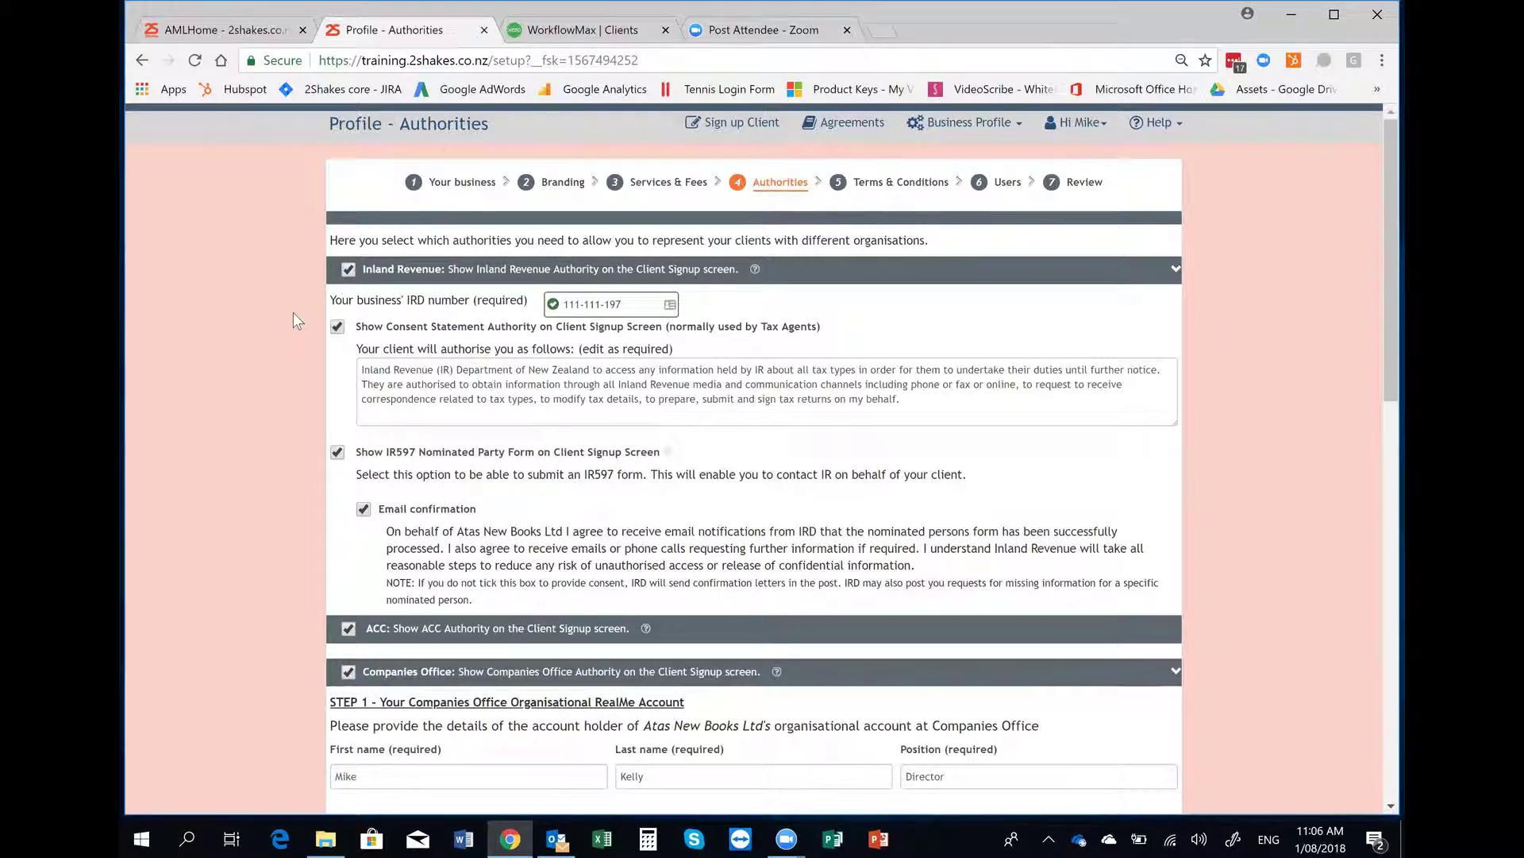
scroll(293, 312, down, 1)
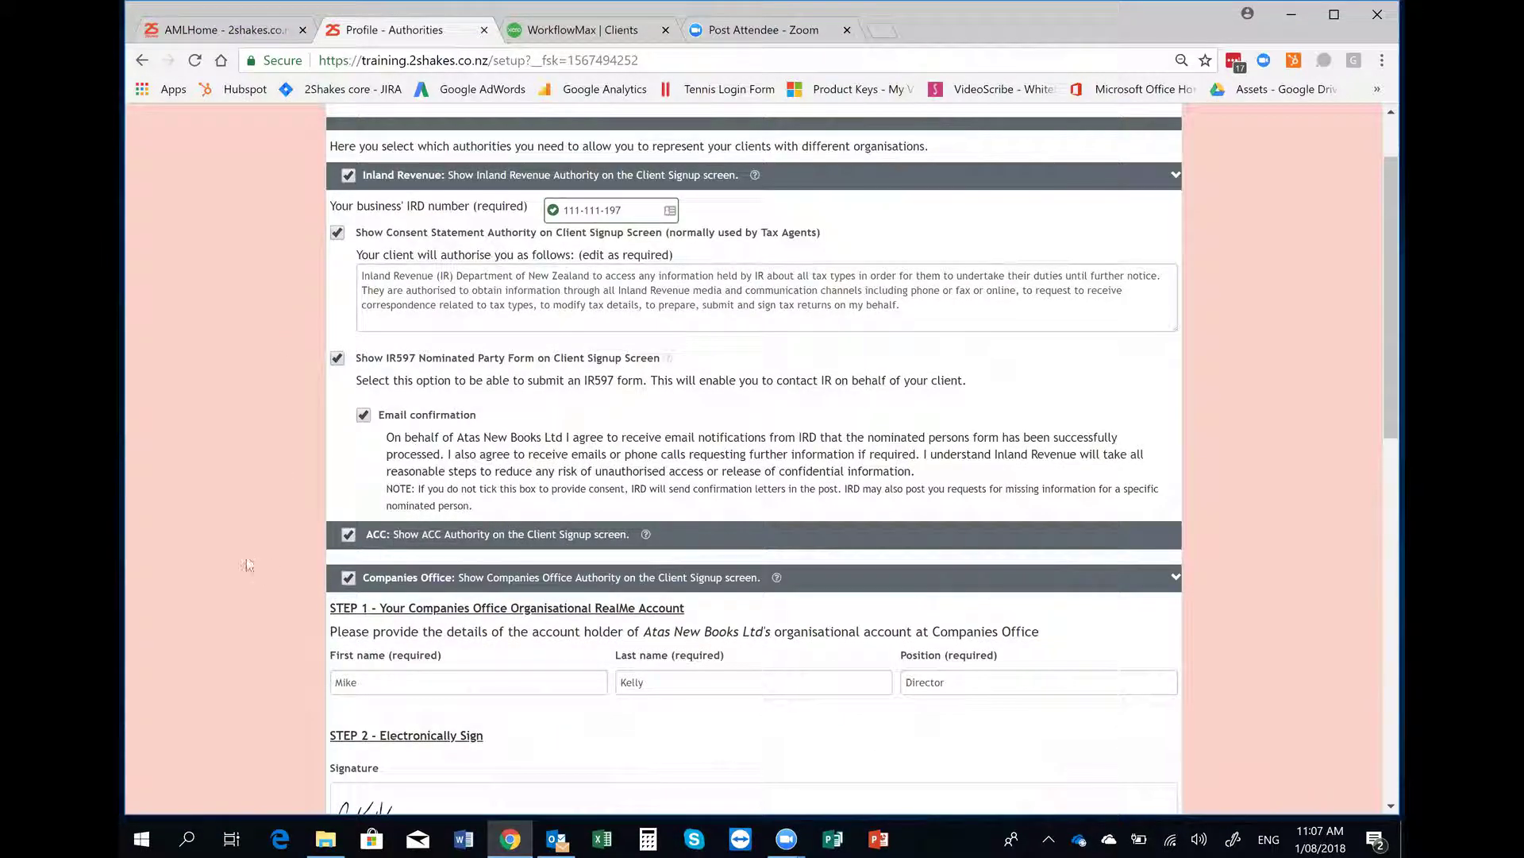
scroll(246, 556, down, 1)
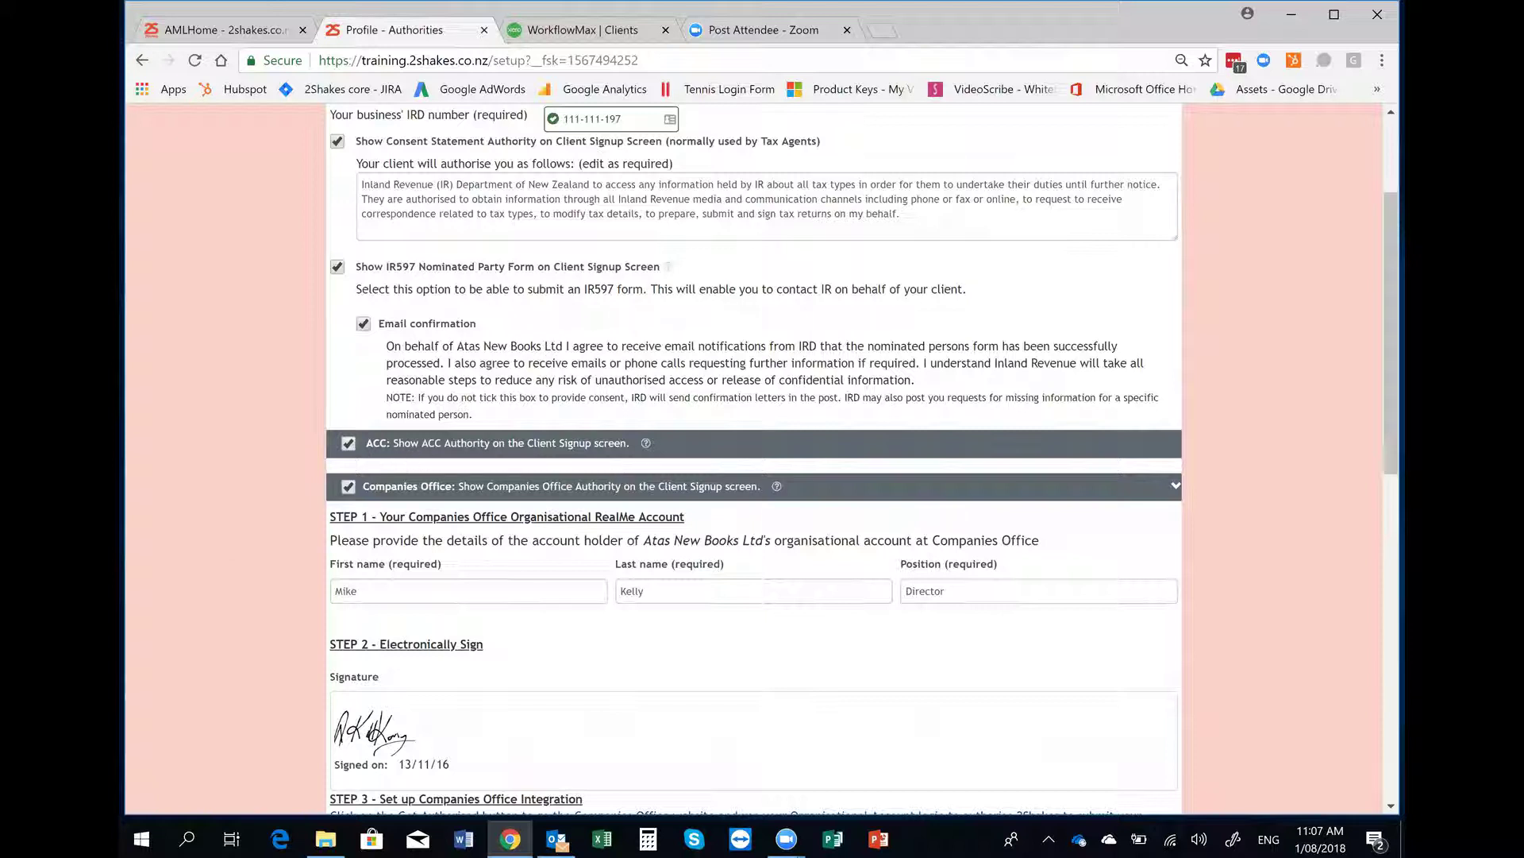
scroll(403, 463, down, 6)
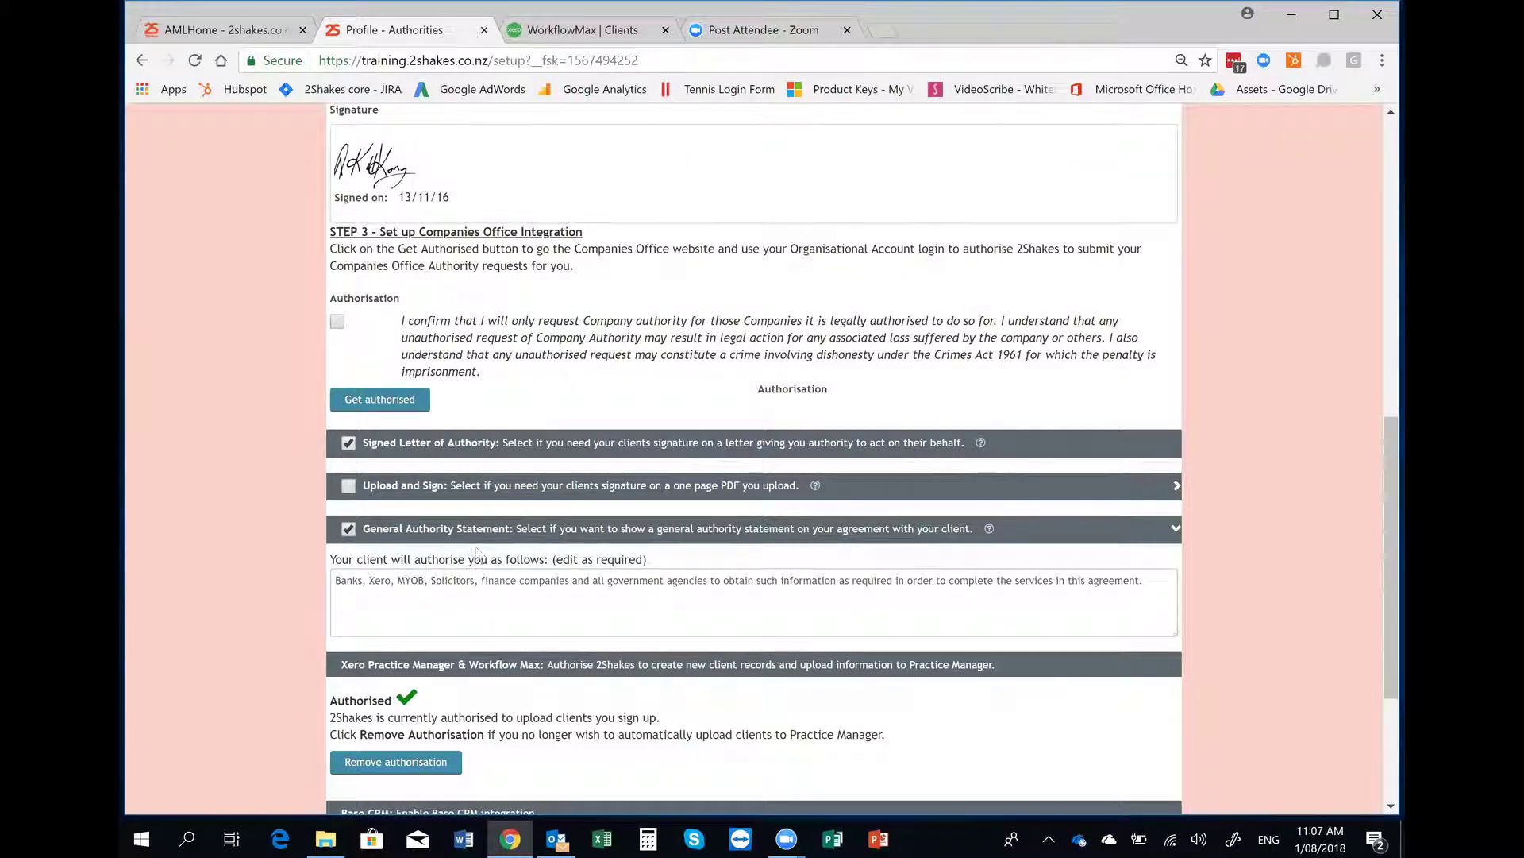
scroll(393, 509, down, 2)
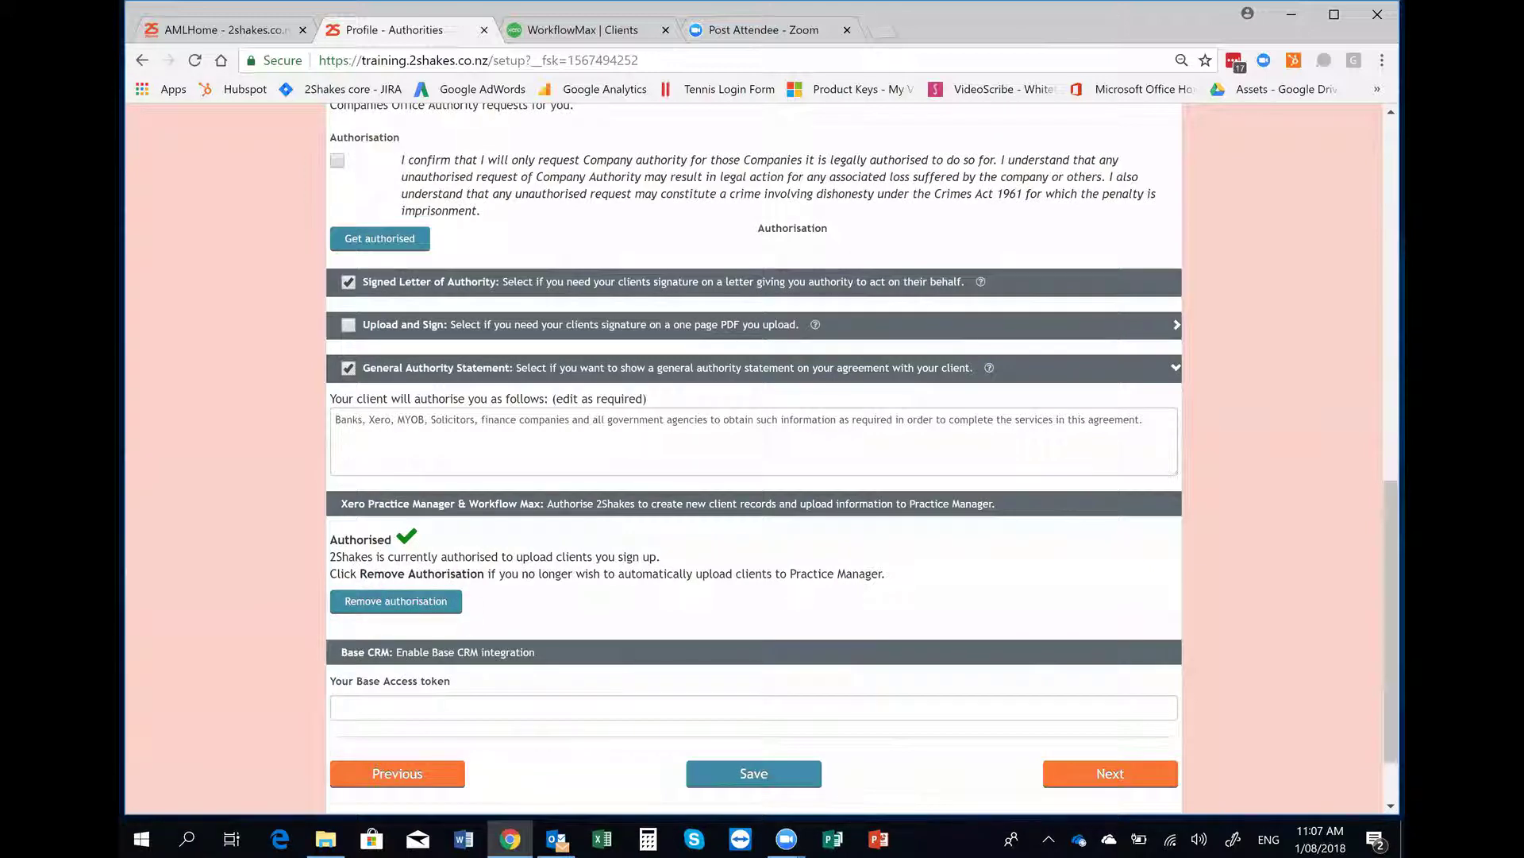
scroll(475, 570, down, 1)
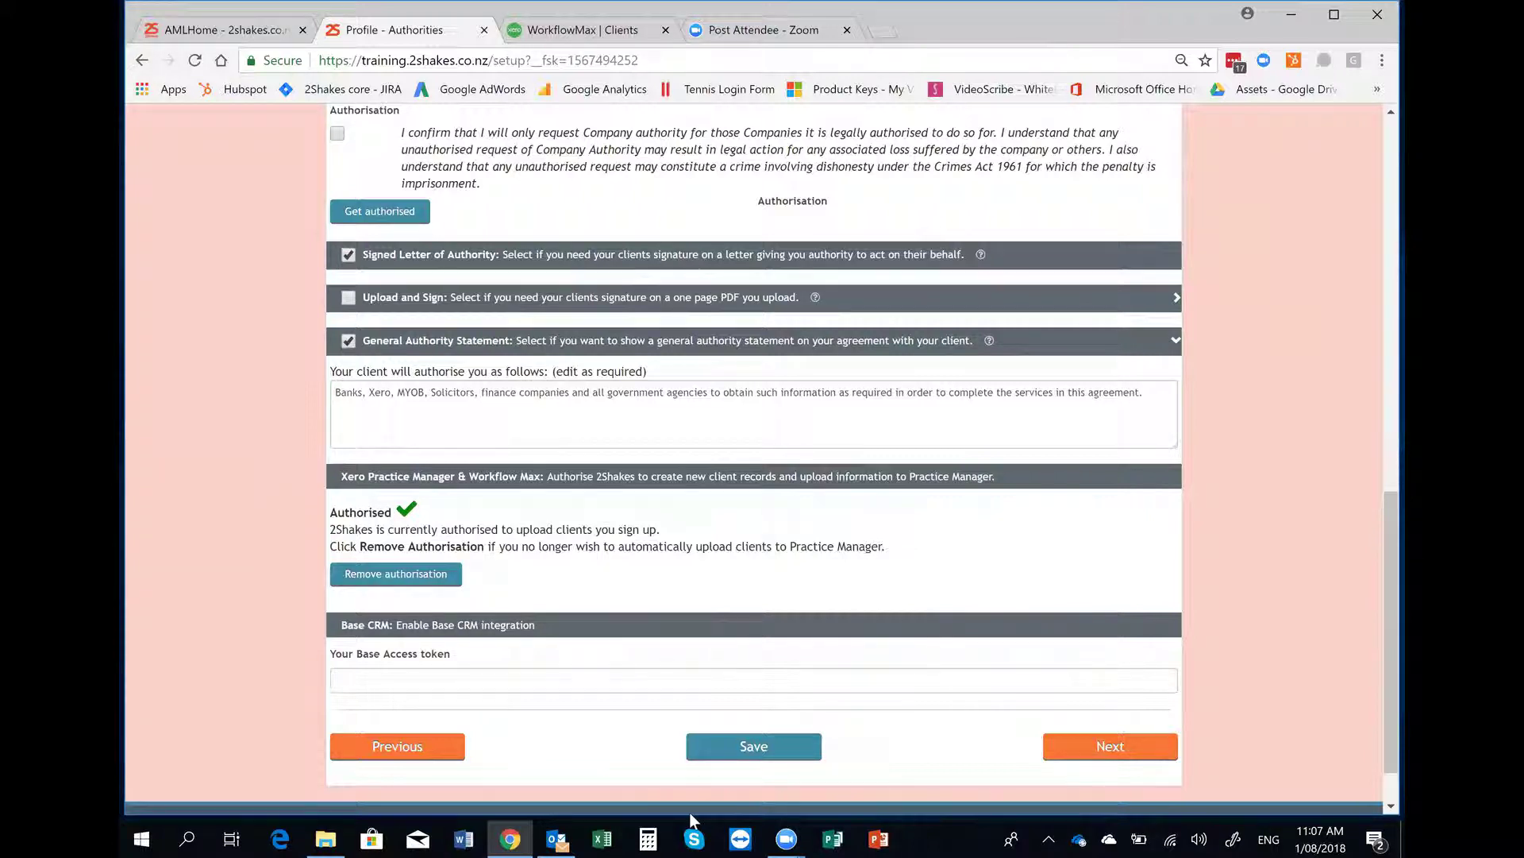
scroll(241, 560, up, 3)
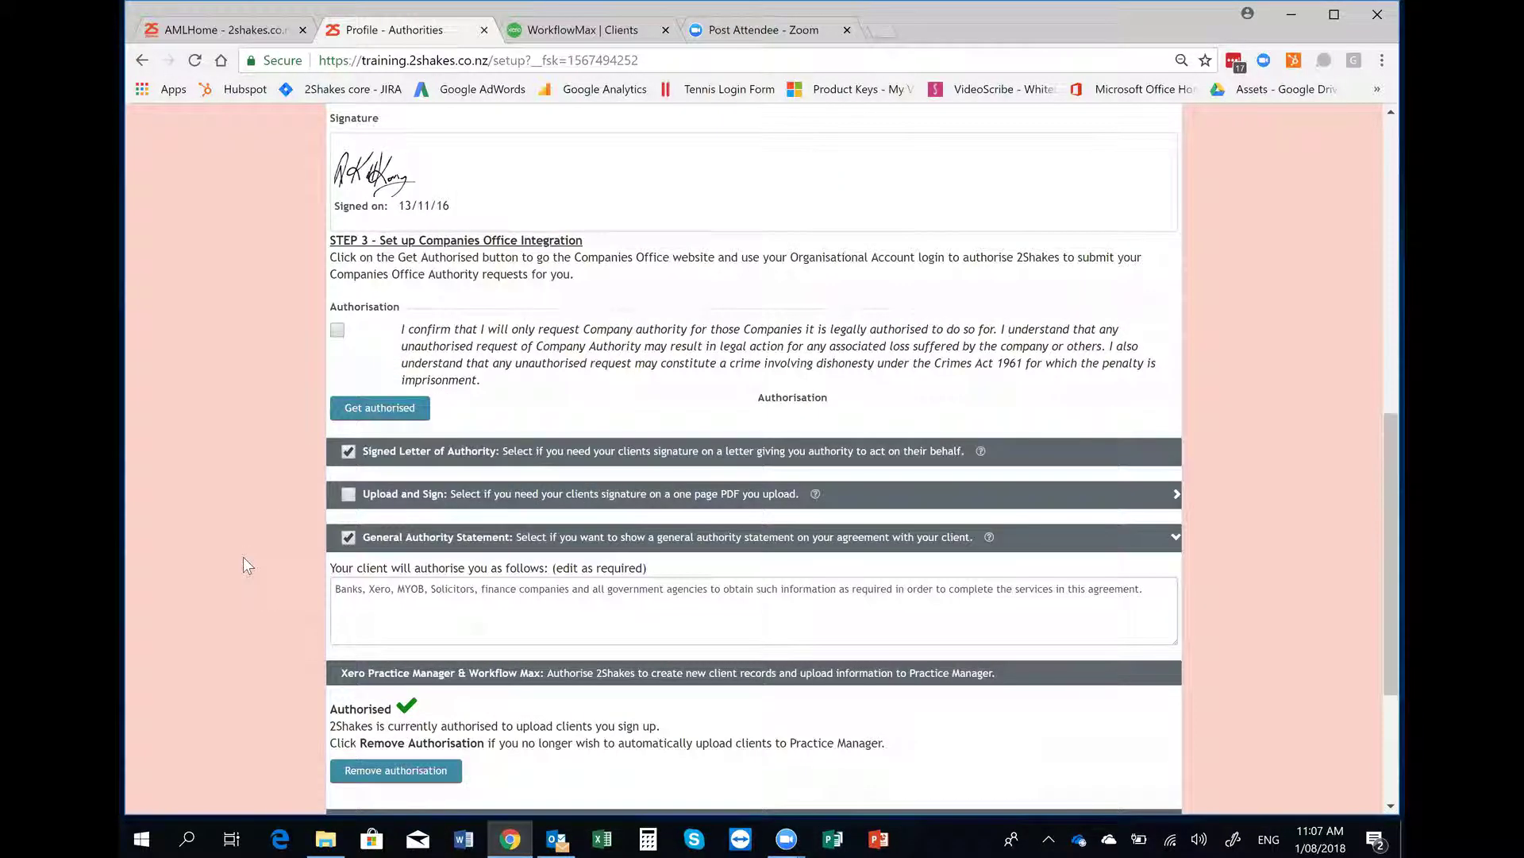
Step: Highlight the editable Inland Revenue consent statement text for review, and clear the selection
scroll(494, 327, up, 10)
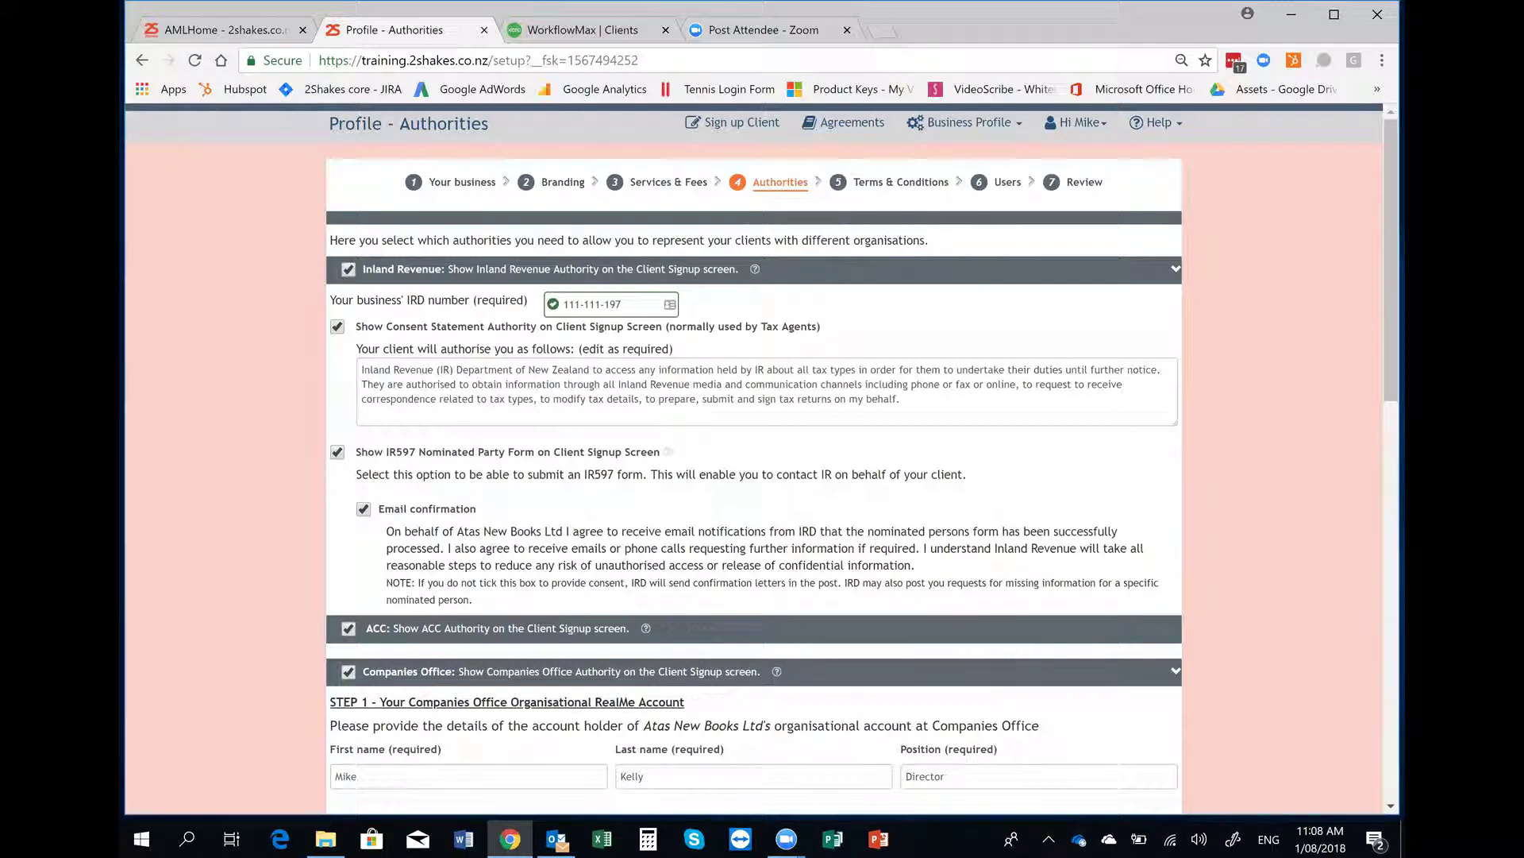
drag(362, 370, 900, 399)
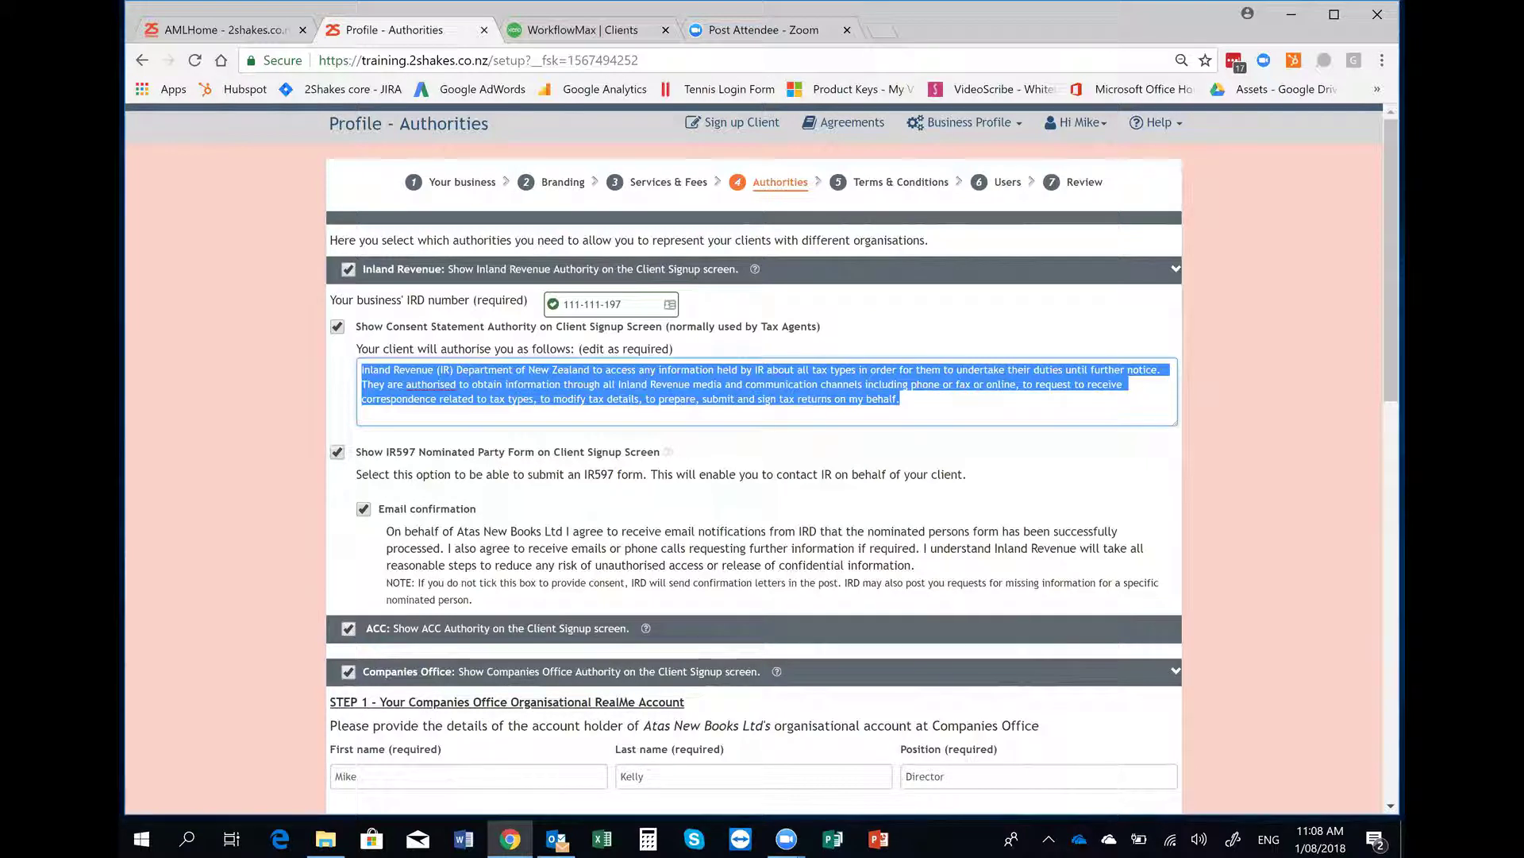
click(888, 333)
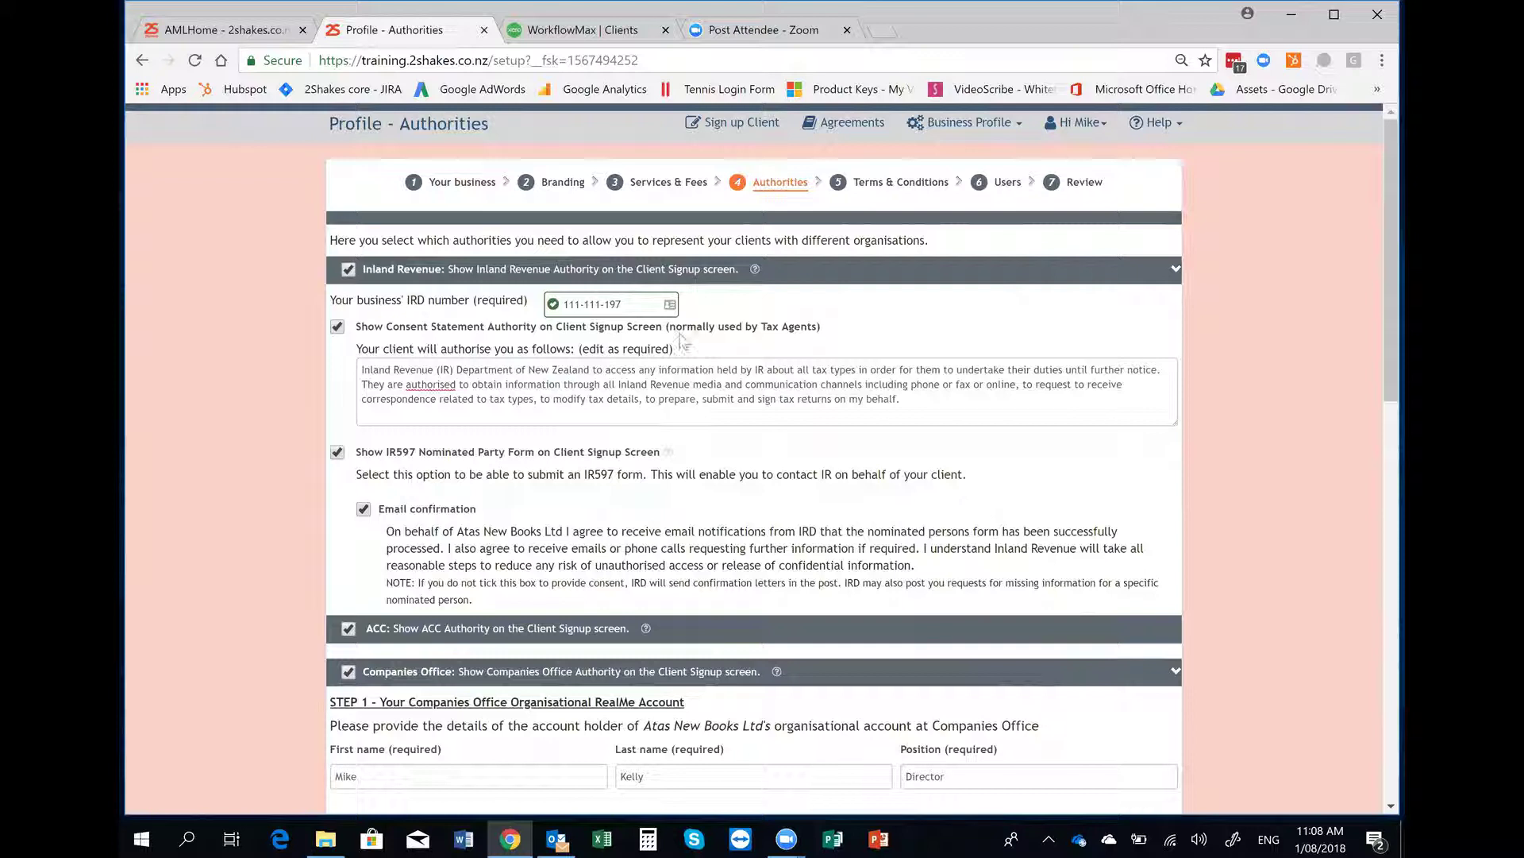
Step: Toggle the IR597 Nominated Party Form, its email confirmation and the Consent Statement Authority options off and back on
click(337, 452)
click(363, 509)
click(337, 452)
click(363, 509)
click(337, 326)
click(338, 327)
scroll(282, 474, down, 1)
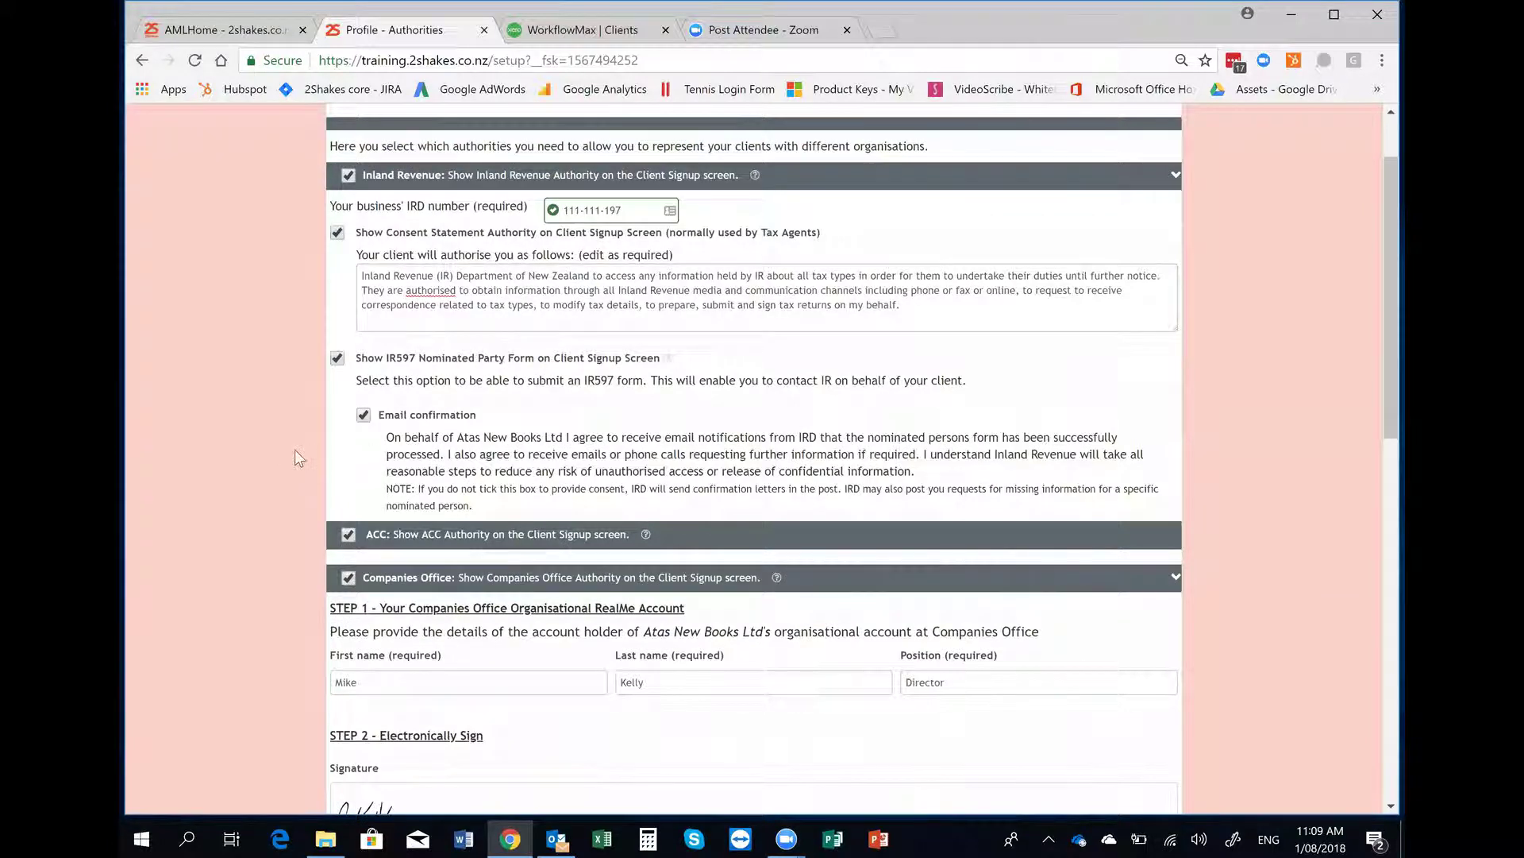
Step: Examine the Companies Office RealMe, signature and integration steps, the letter and general authority options, and the Xero Practice Manager and Base CRM integrations
scroll(289, 459, down, 1)
scroll(755, 461, down, 1)
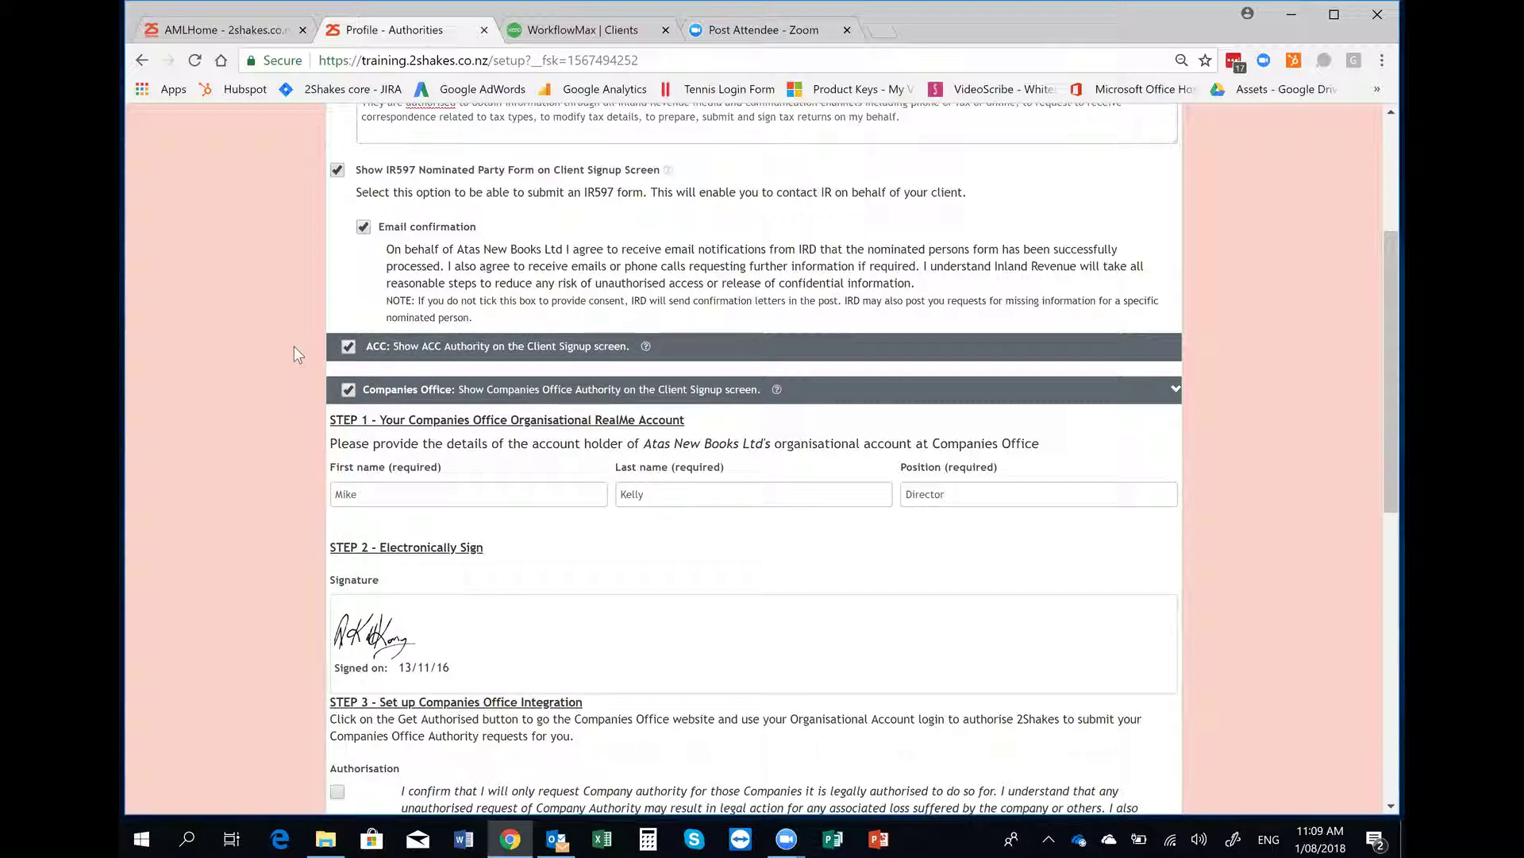
scroll(294, 348, down, 1)
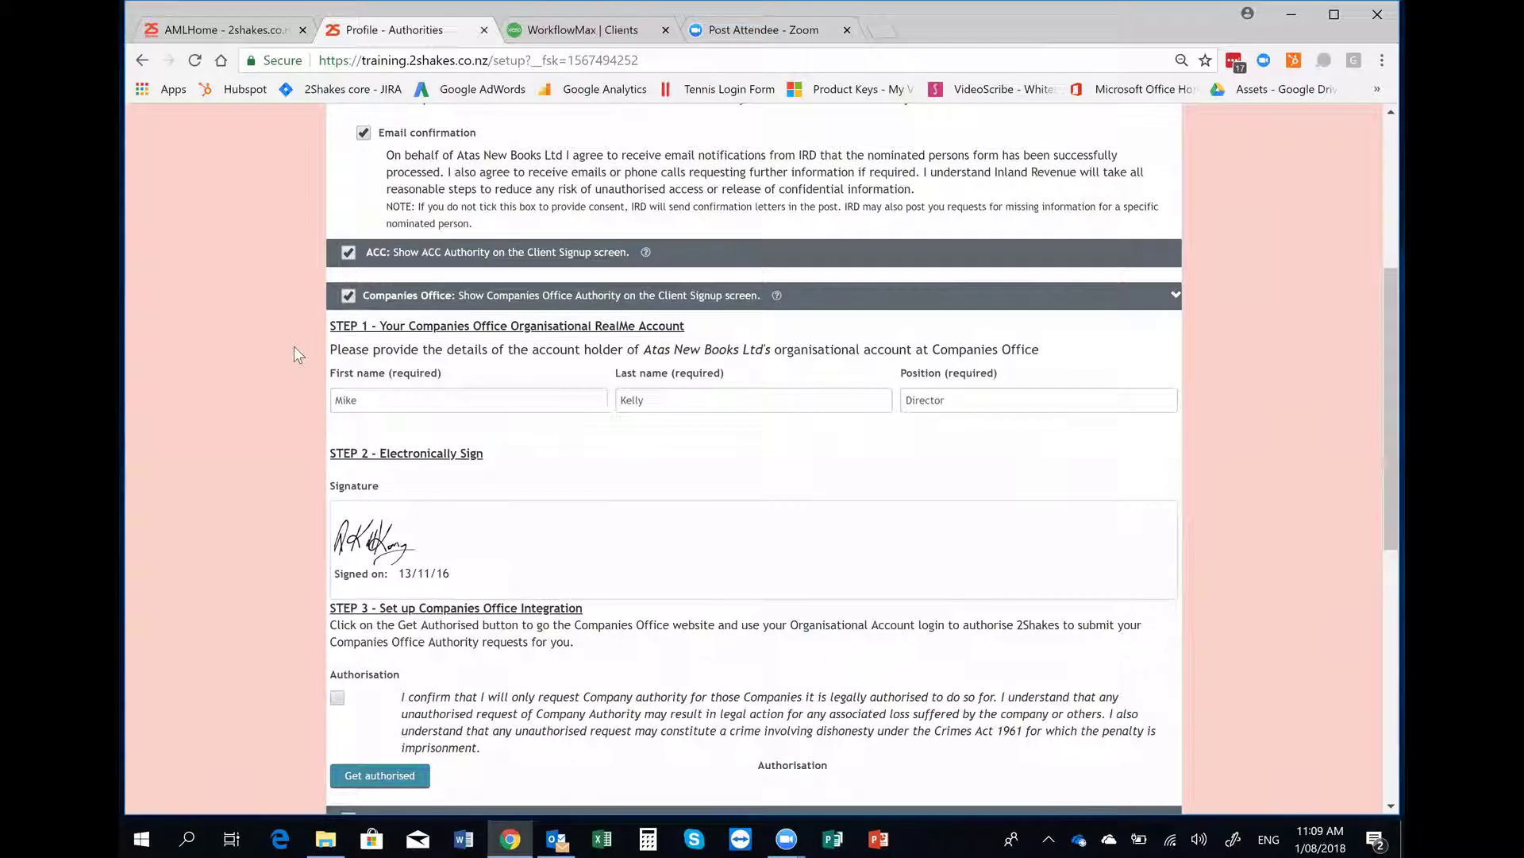
scroll(294, 347, down, 1)
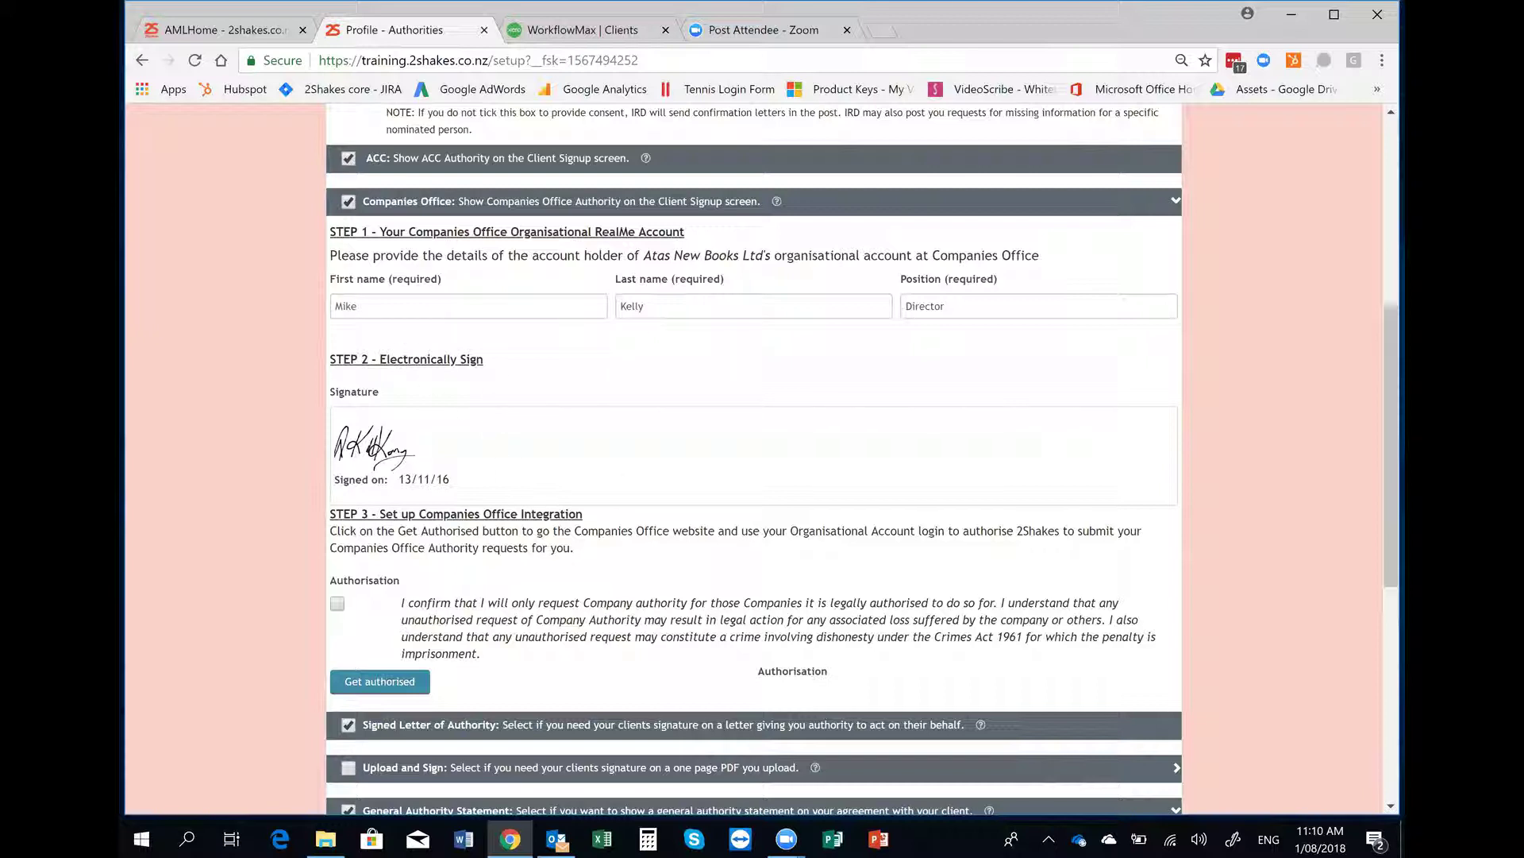
scroll(305, 422, down, 1)
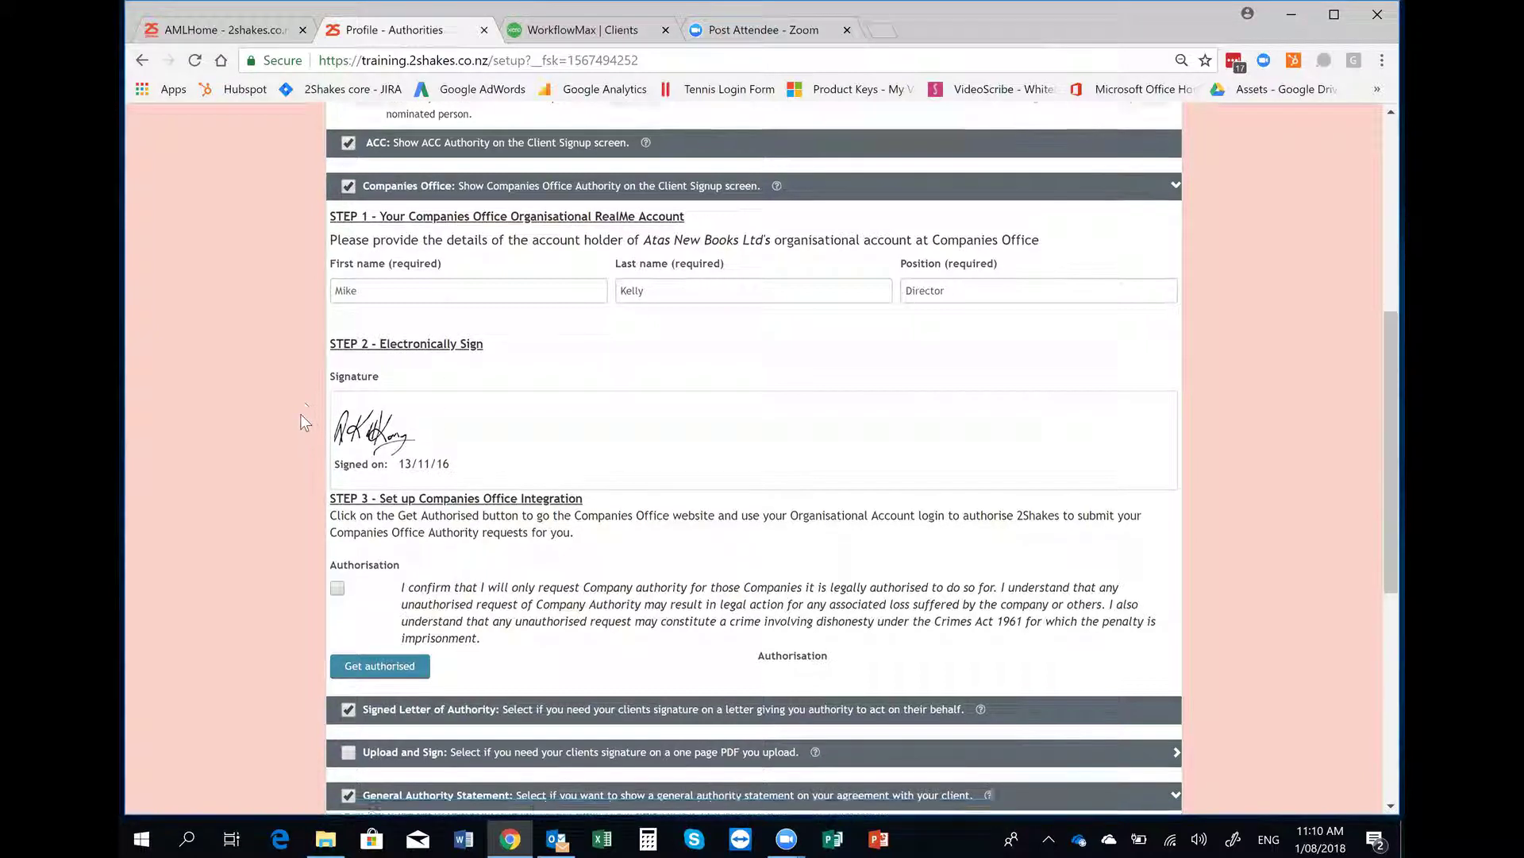
scroll(304, 422, down, 2)
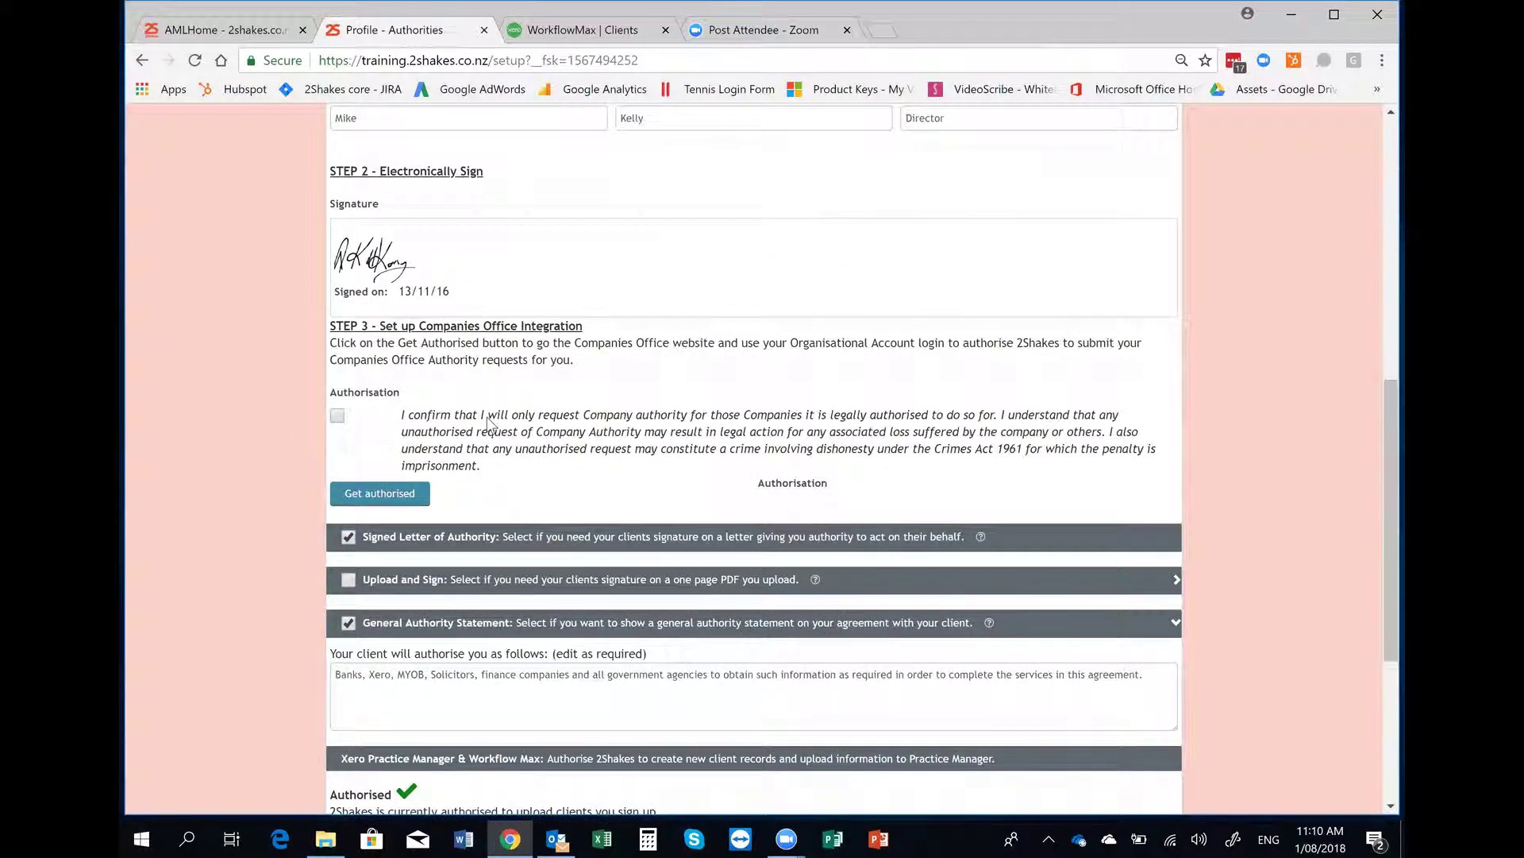
scroll(487, 421, down, 1)
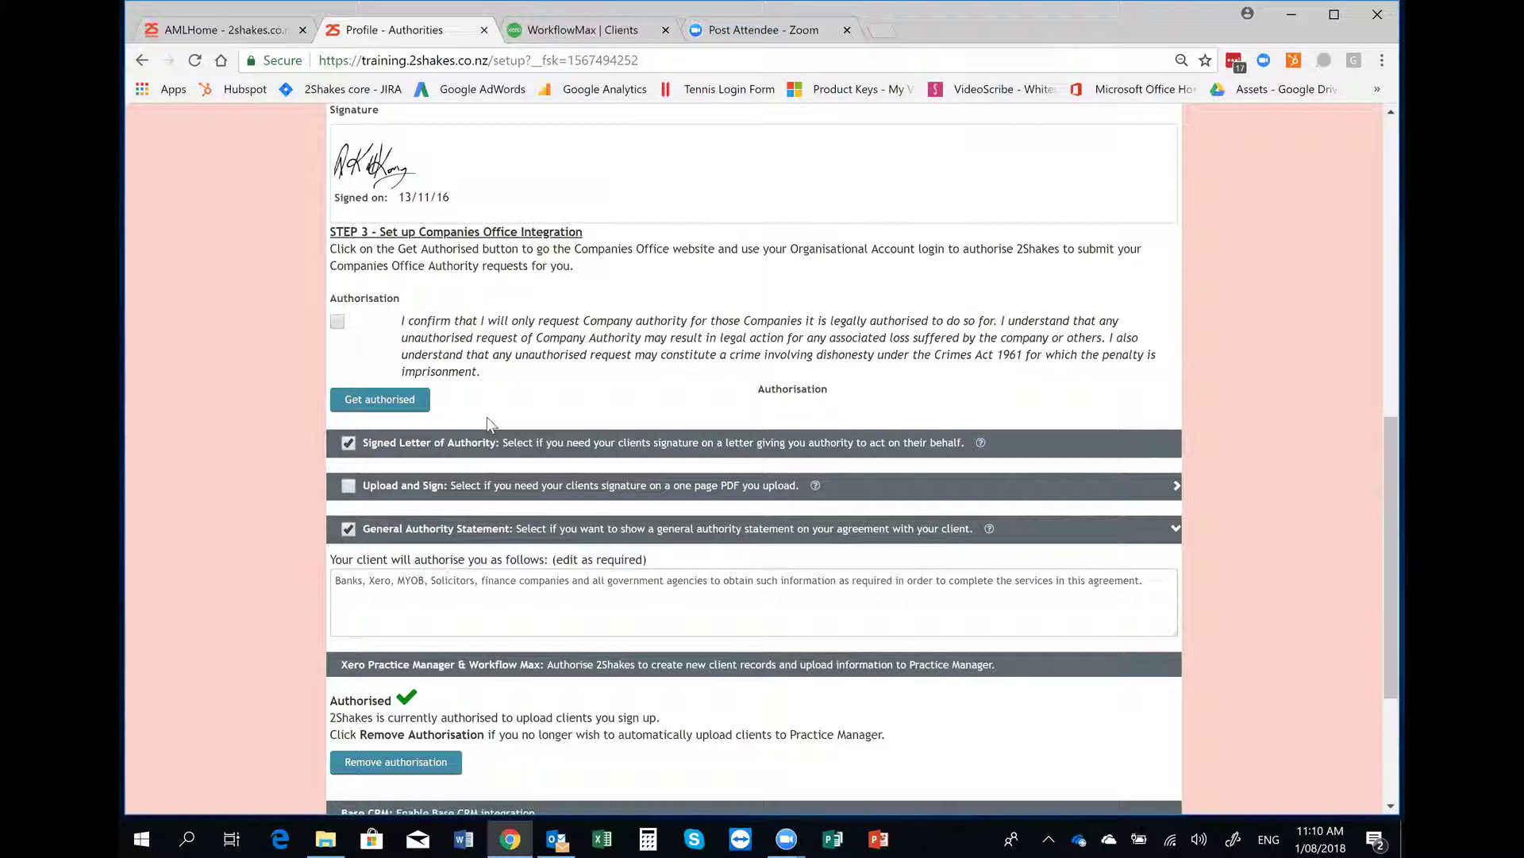
scroll(294, 416, down, 1)
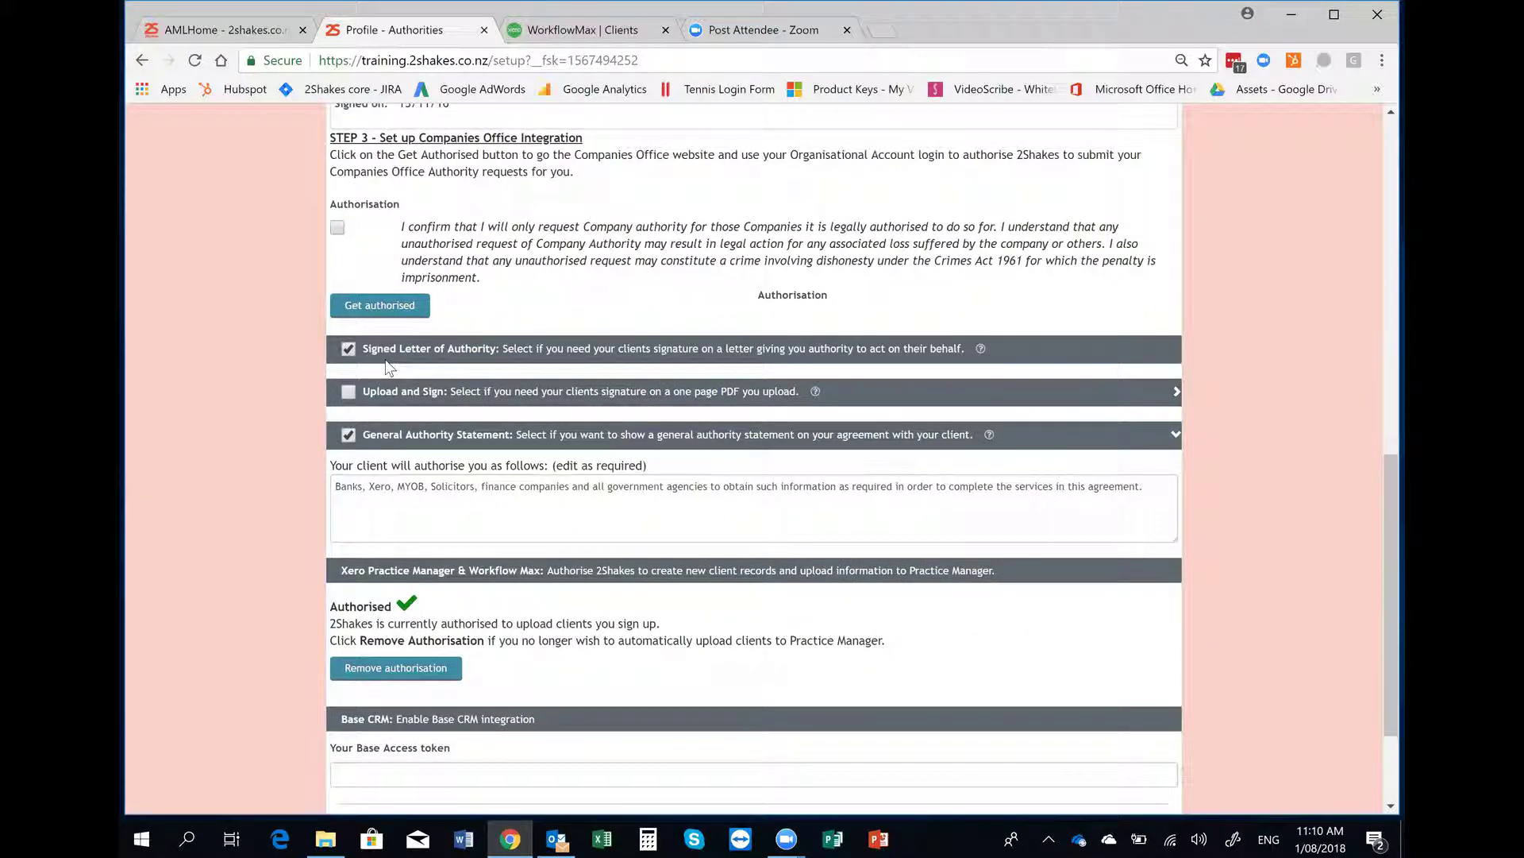
scroll(403, 441, down, 2)
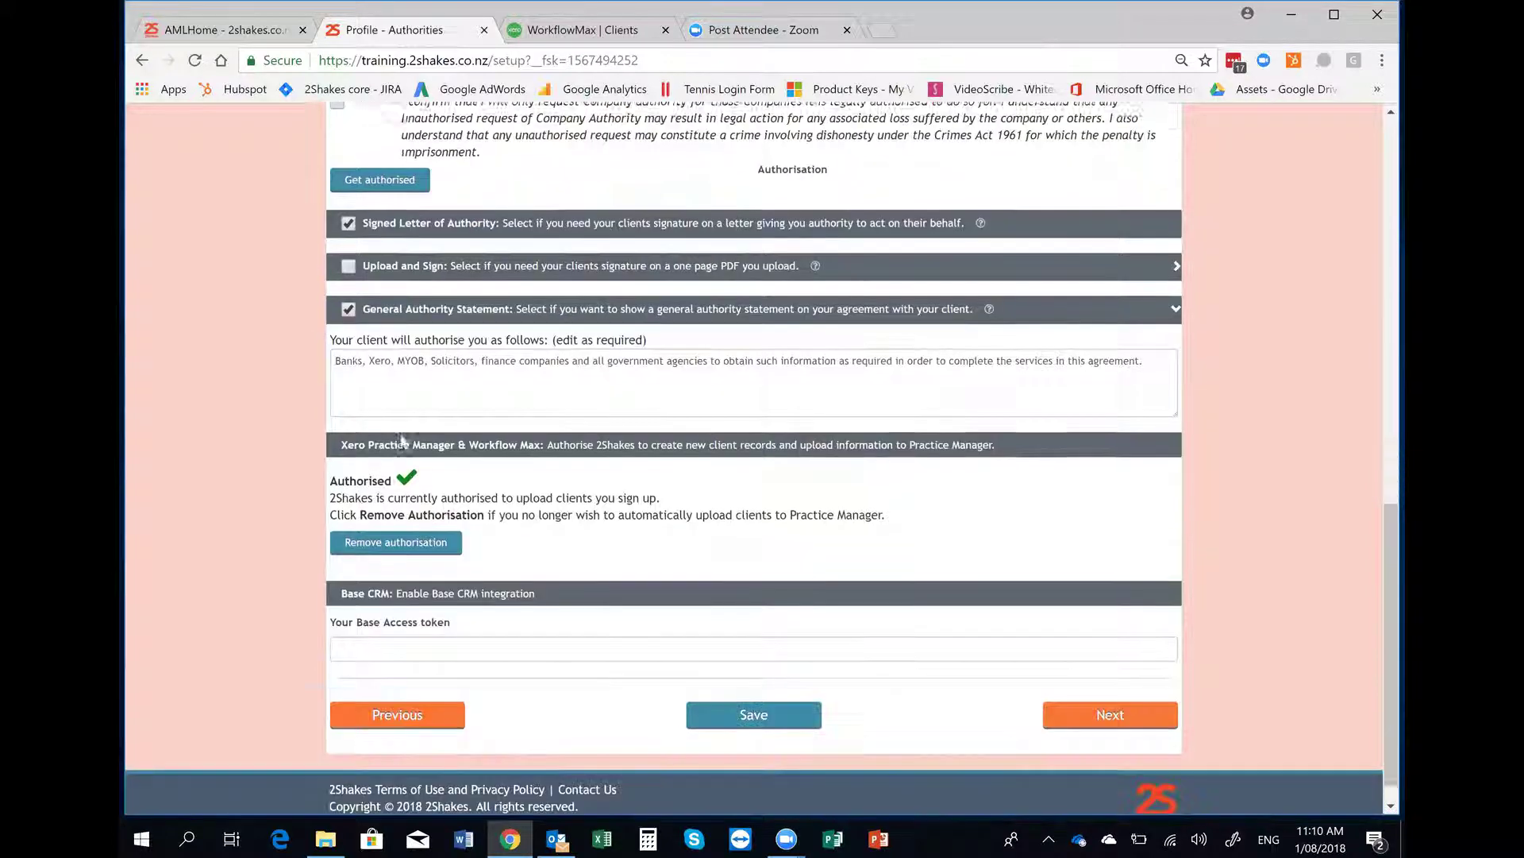
scroll(403, 442, down, 1)
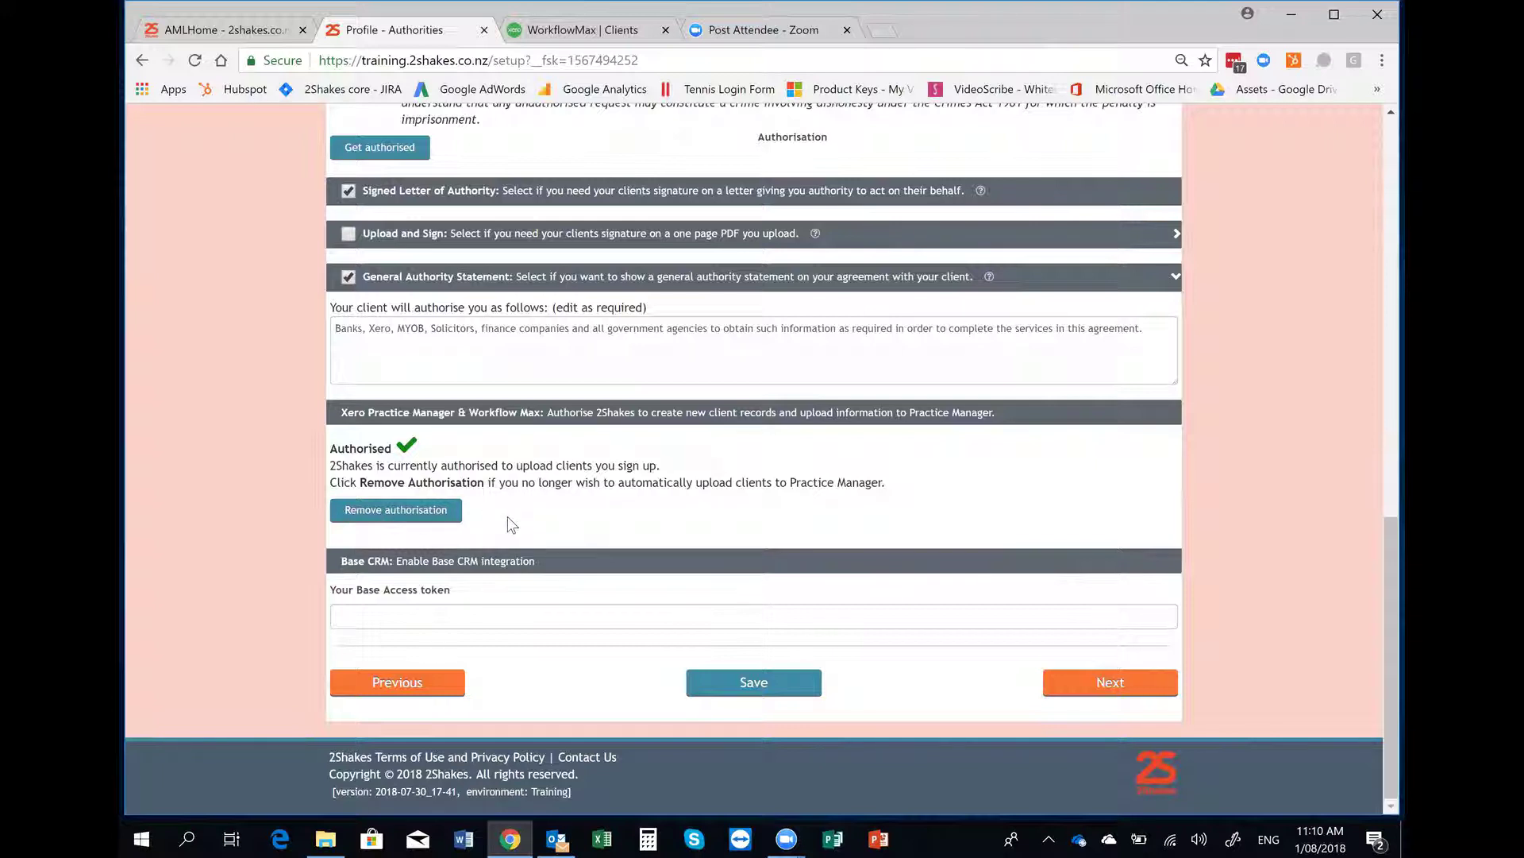
Step: Proceed to the Terms & Conditions settings and review the standard and alternate terms for clients
click(1114, 687)
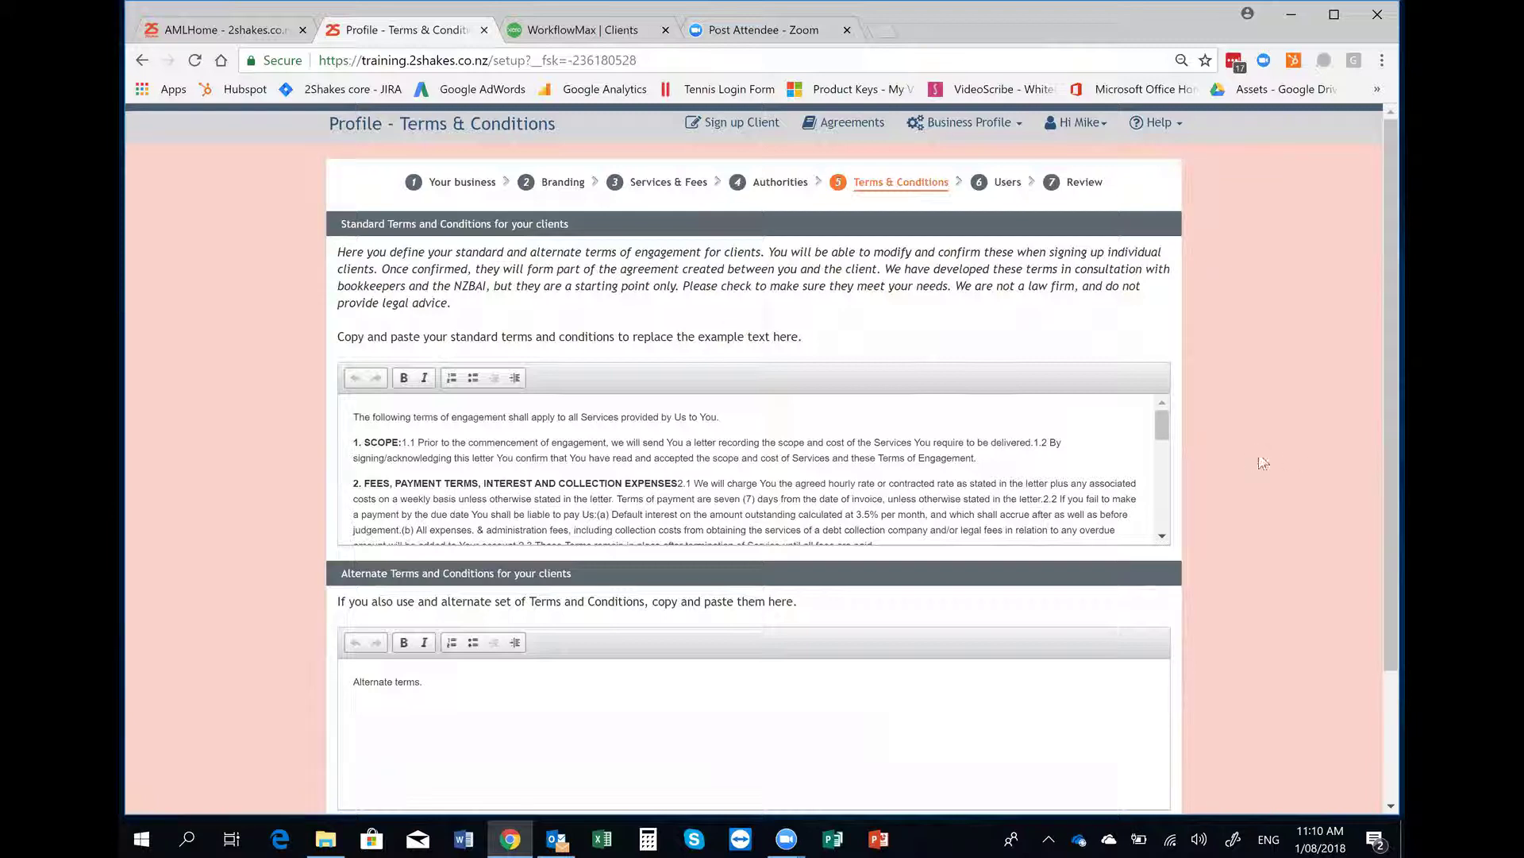
scroll(1261, 426, down, 2)
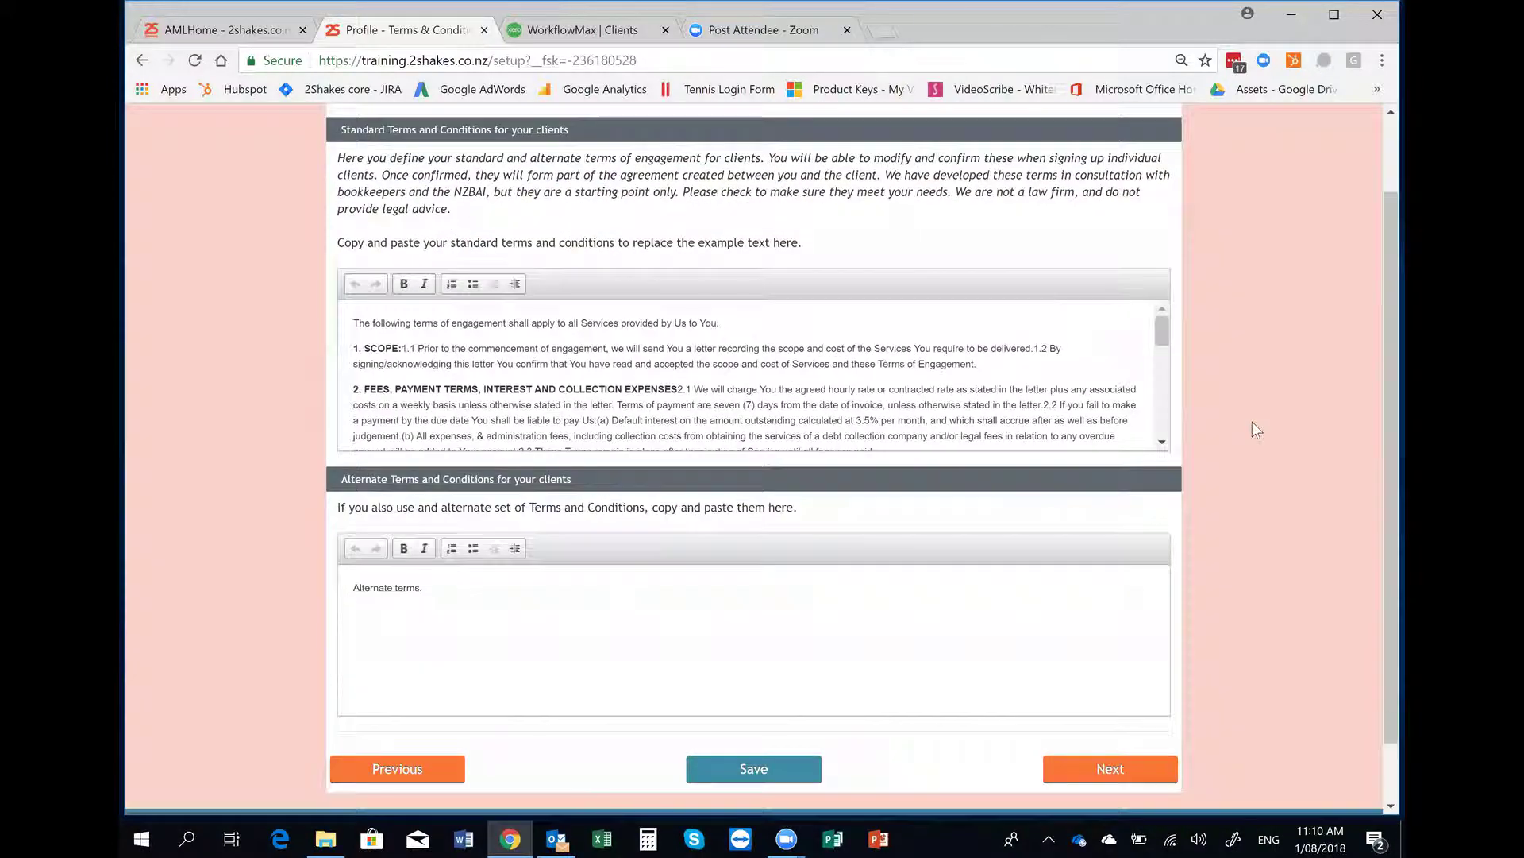
scroll(1249, 391, down, 2)
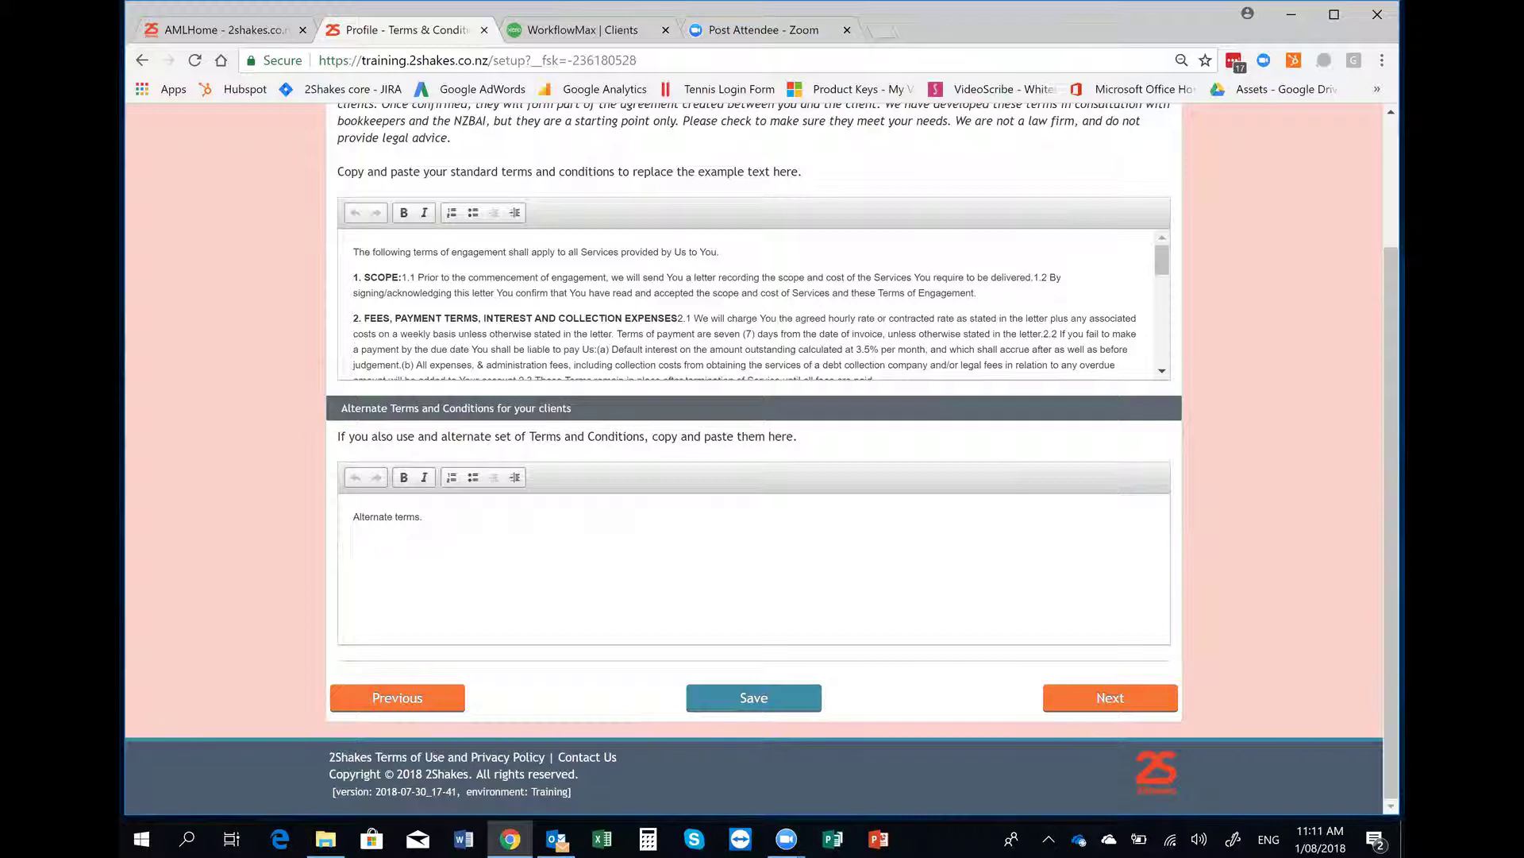
Step: Proceed to the Users settings and review the staff details with their Administrator and AML officer options
click(1107, 697)
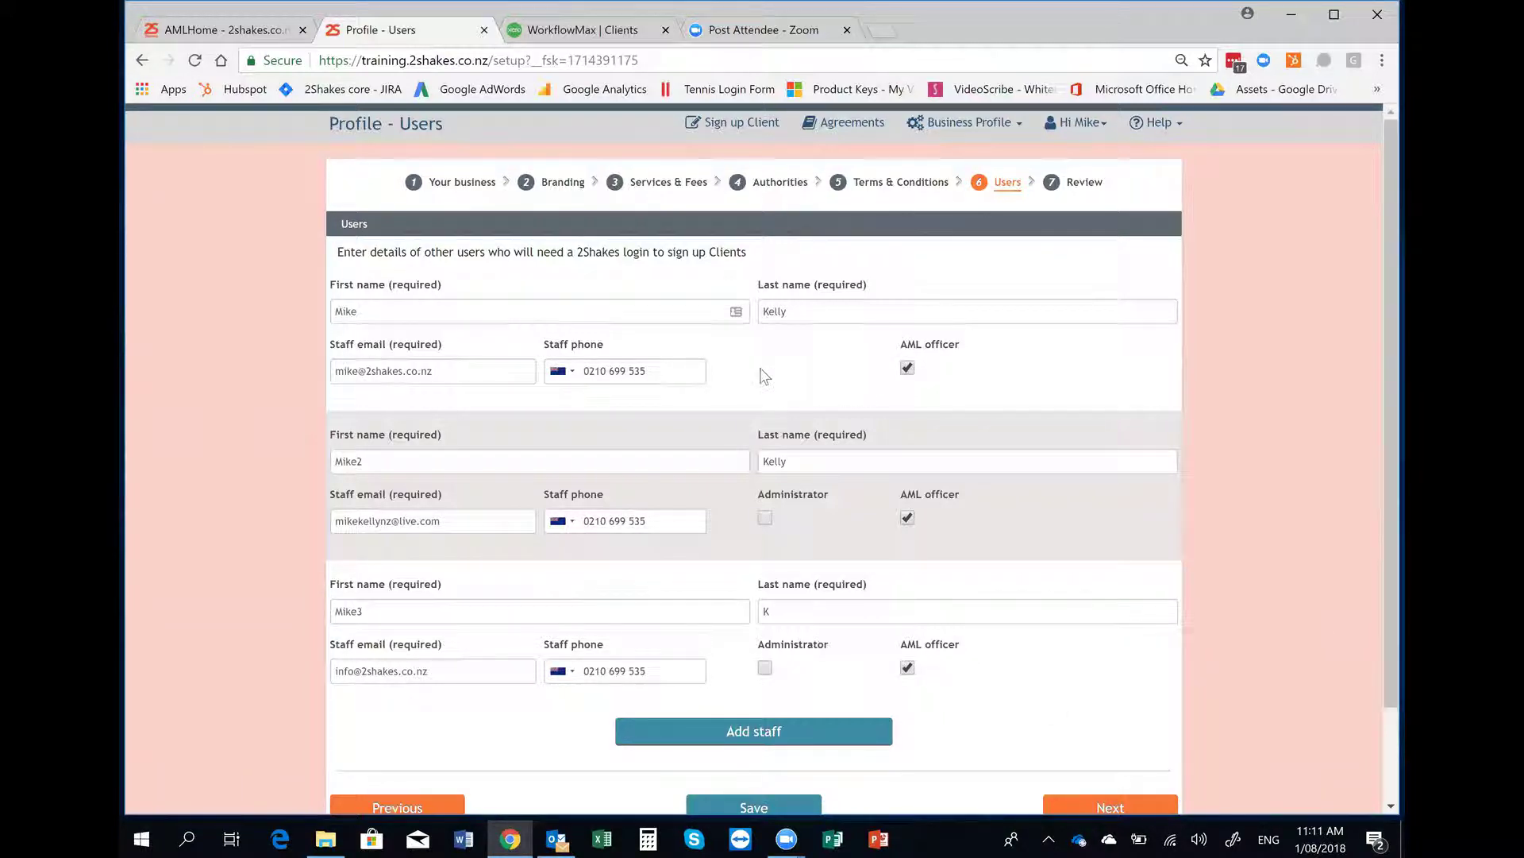
scroll(762, 375, down, 2)
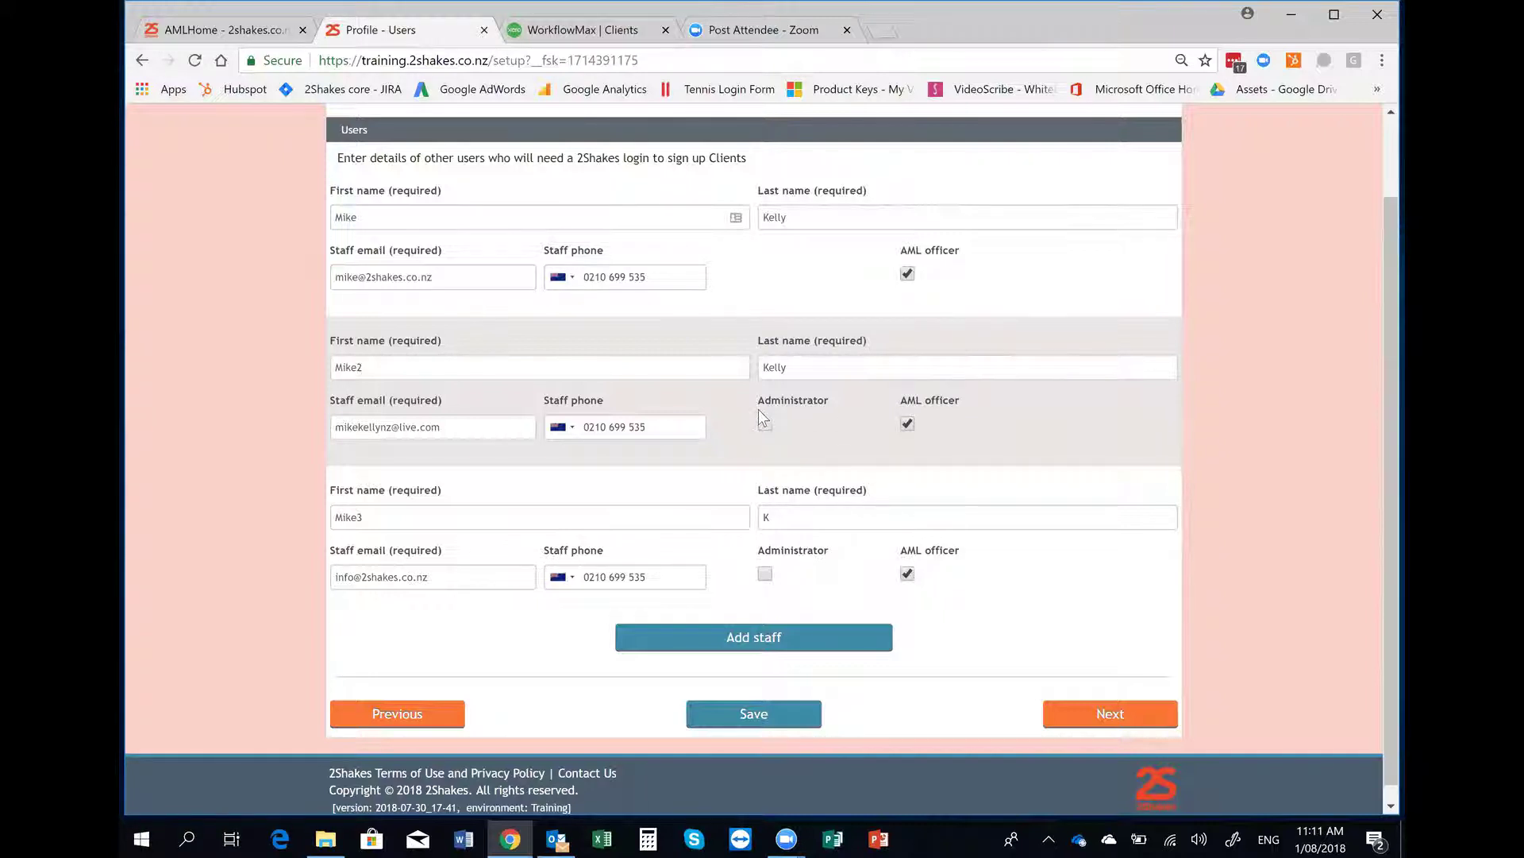
scroll(794, 398, up, 1)
scroll(794, 398, up, 2)
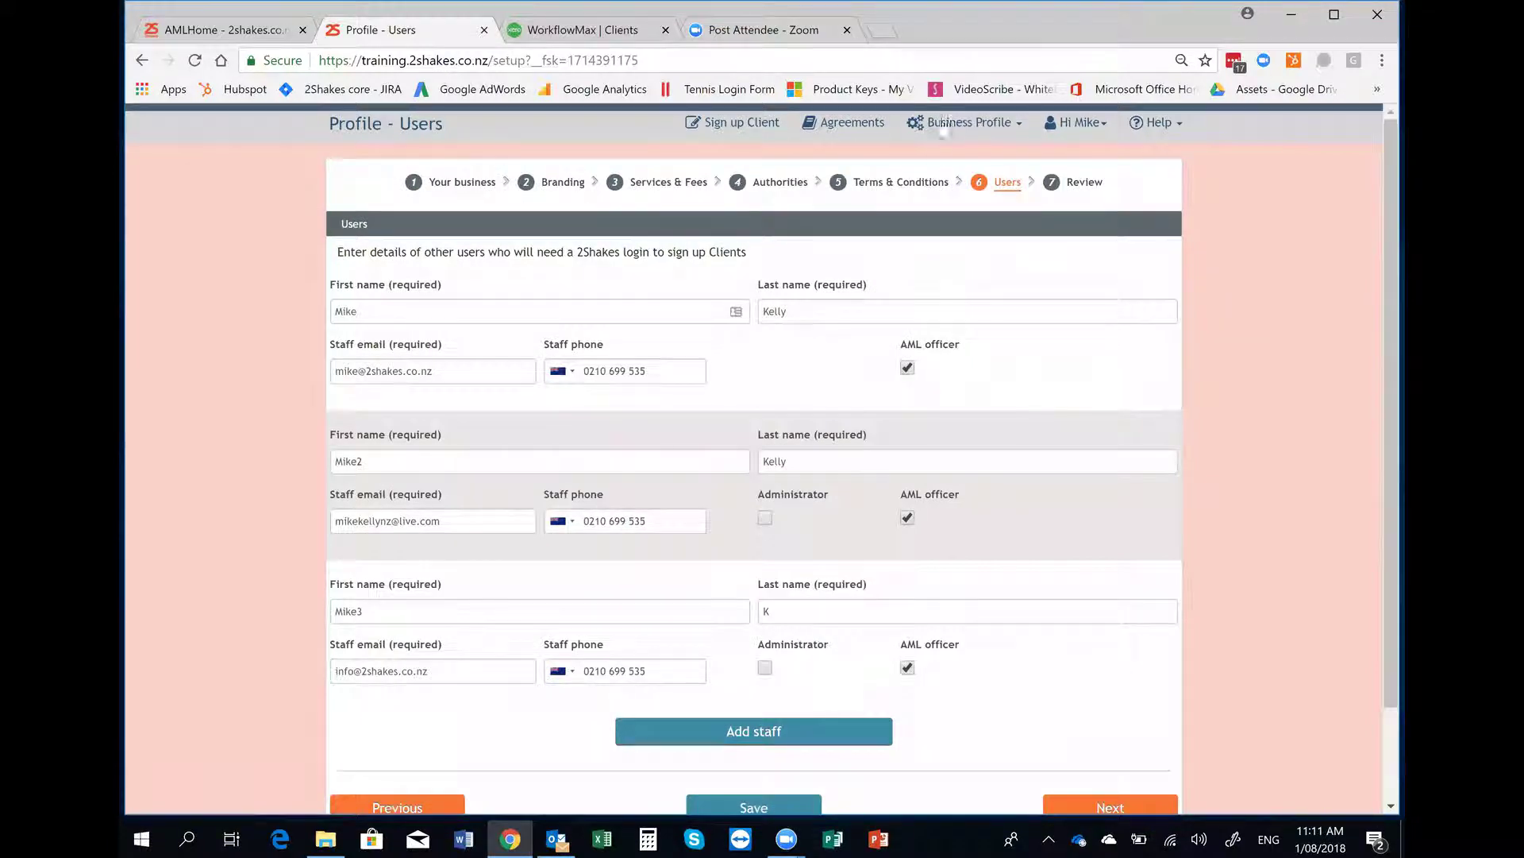
scroll(1032, 318, down, 3)
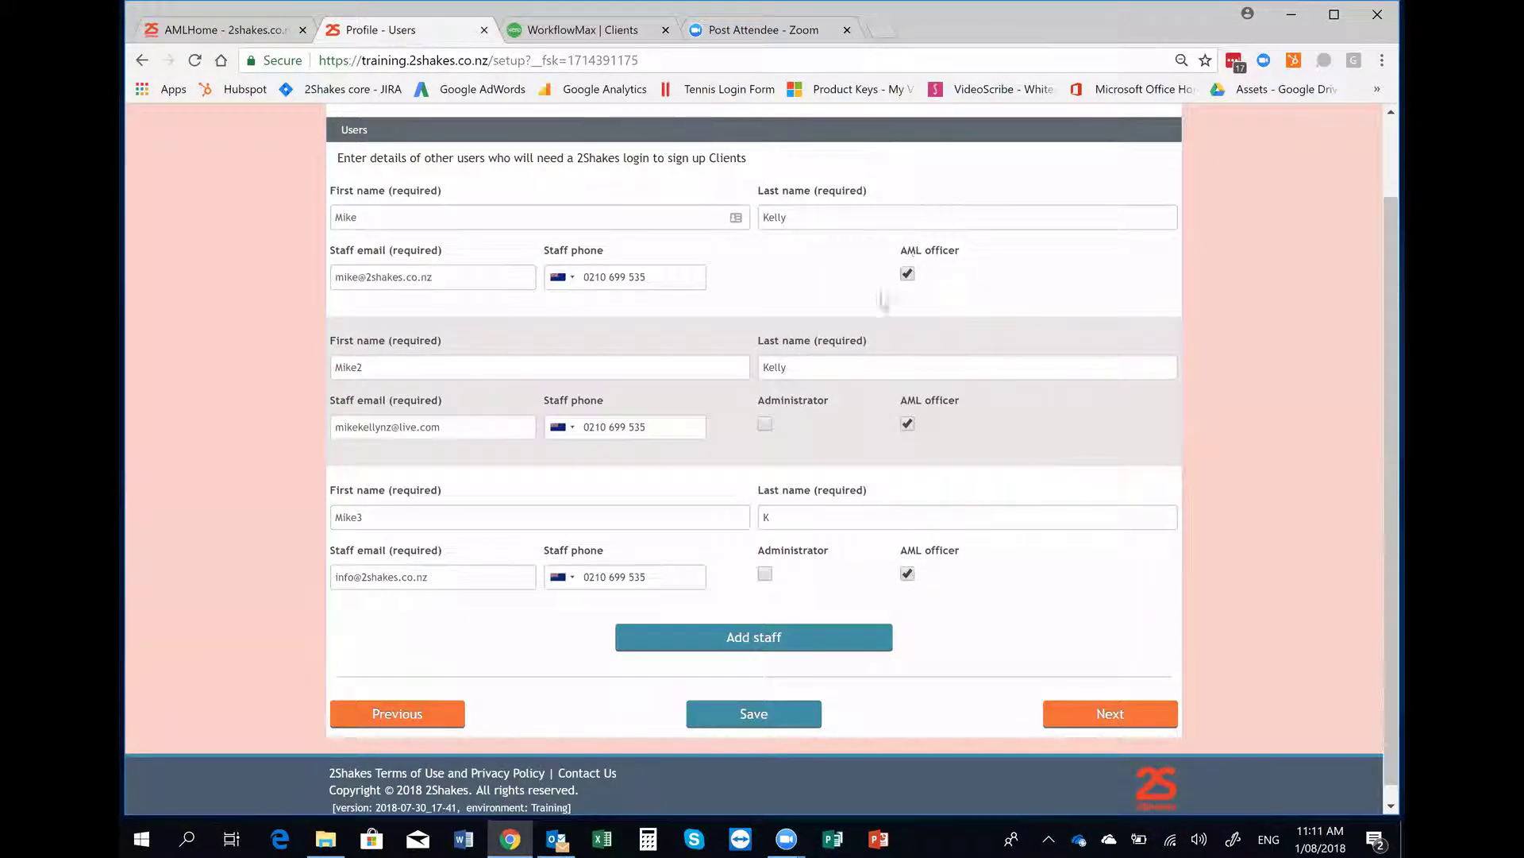